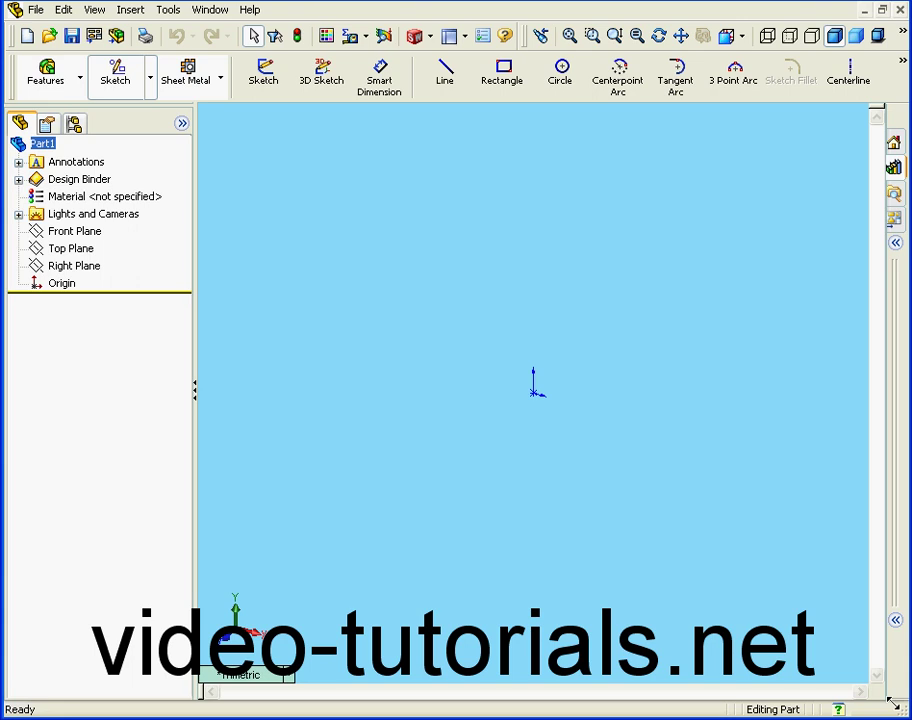
- On the Front Plane, draw a vertical line down to the origin, then a horizontal leg rightward
left_click(443, 72)
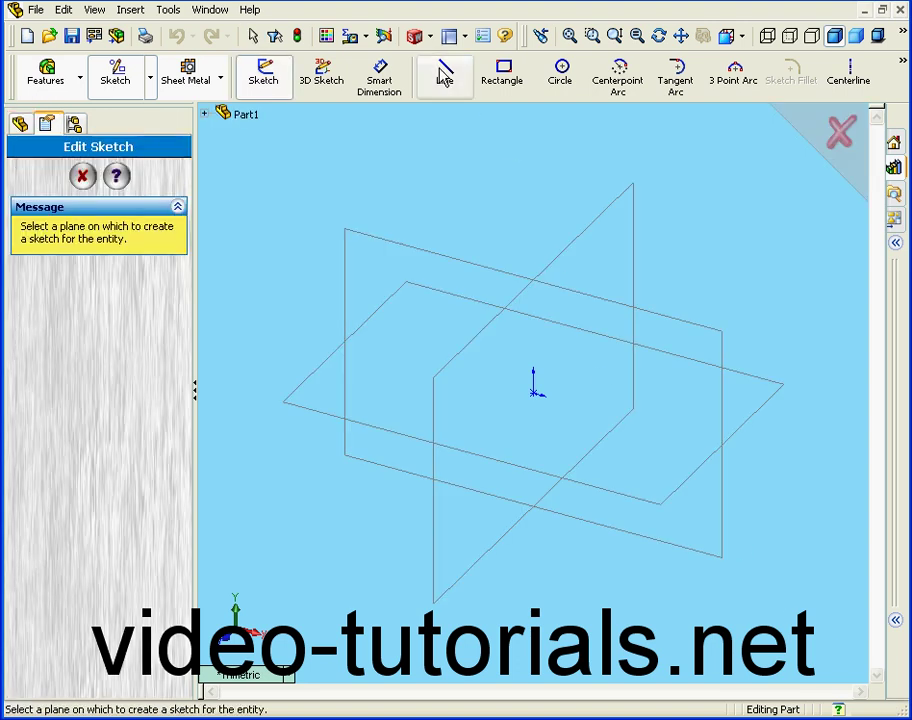
left_click(570, 310)
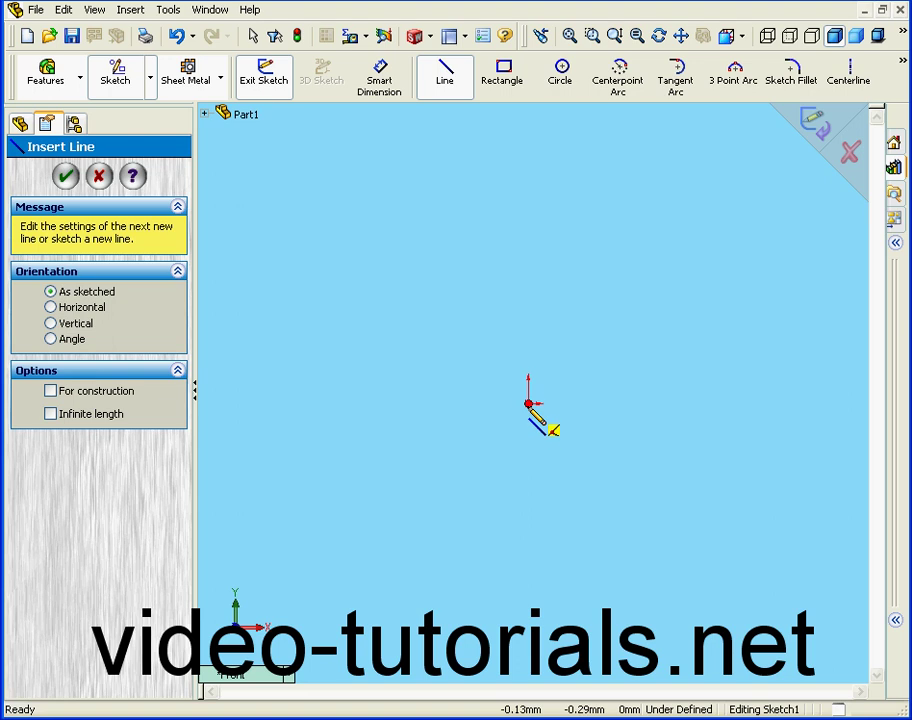
left_click(535, 248)
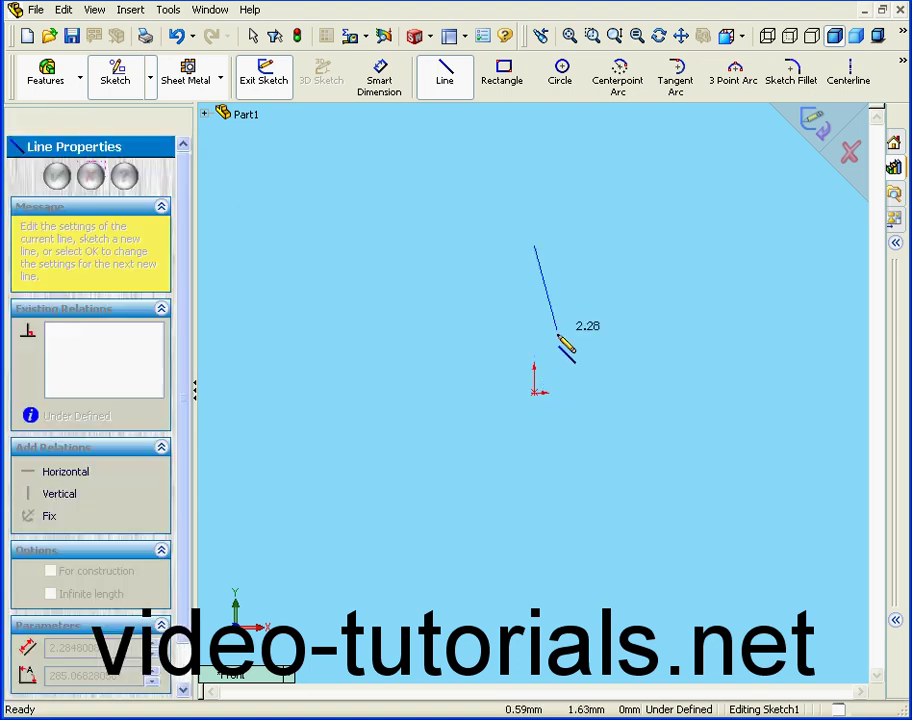
left_click(534, 392)
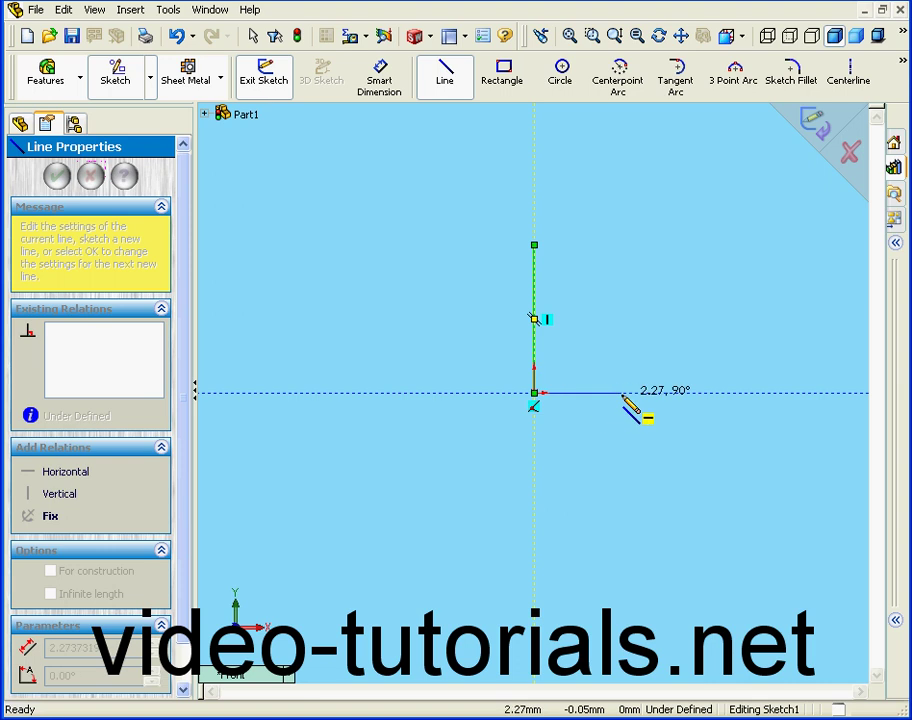
left_click(711, 393)
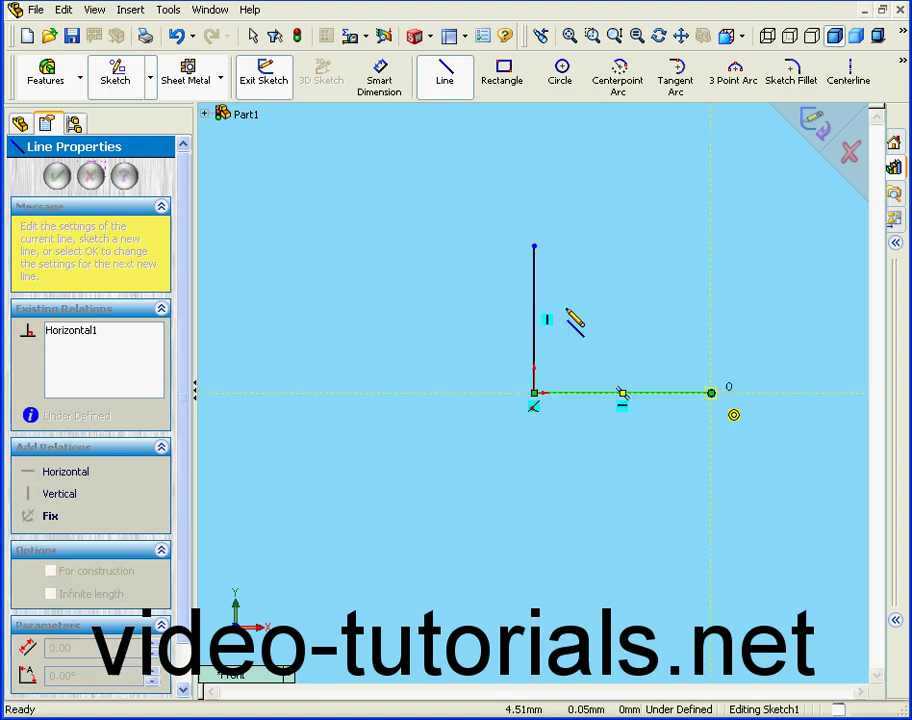
- Dimension the vertical and horizontal lines at 5 mm each with Smart Dimension
left_click(390, 88)
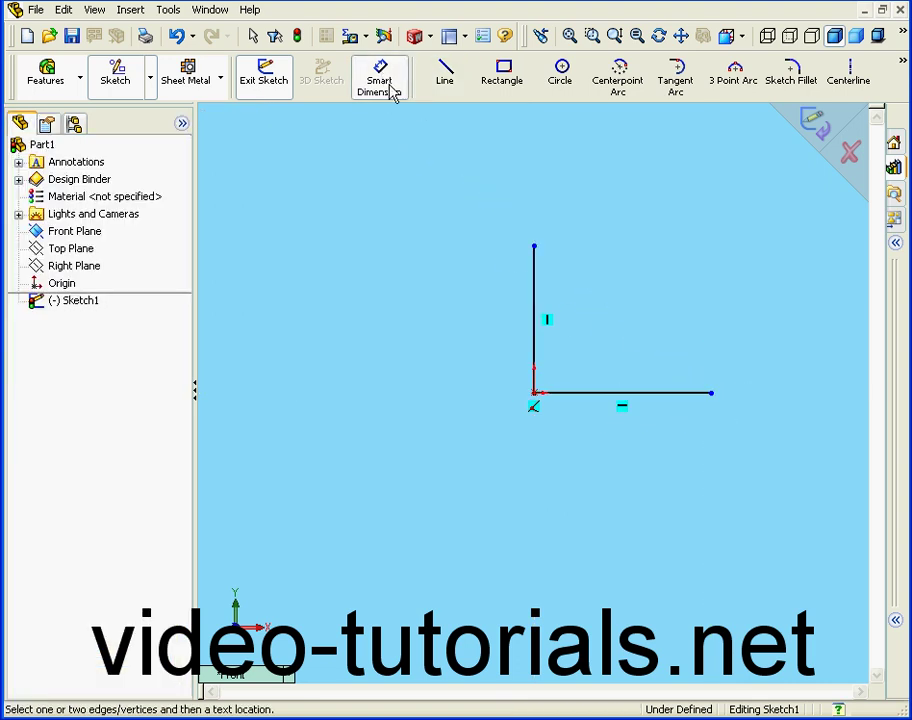
left_click(537, 318)
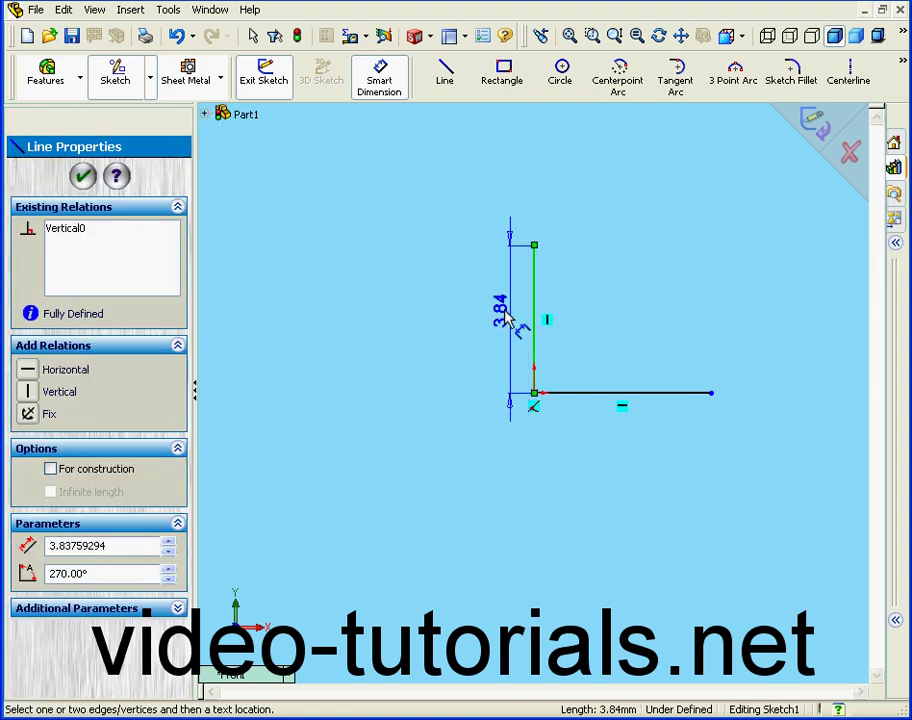
left_click(458, 314)
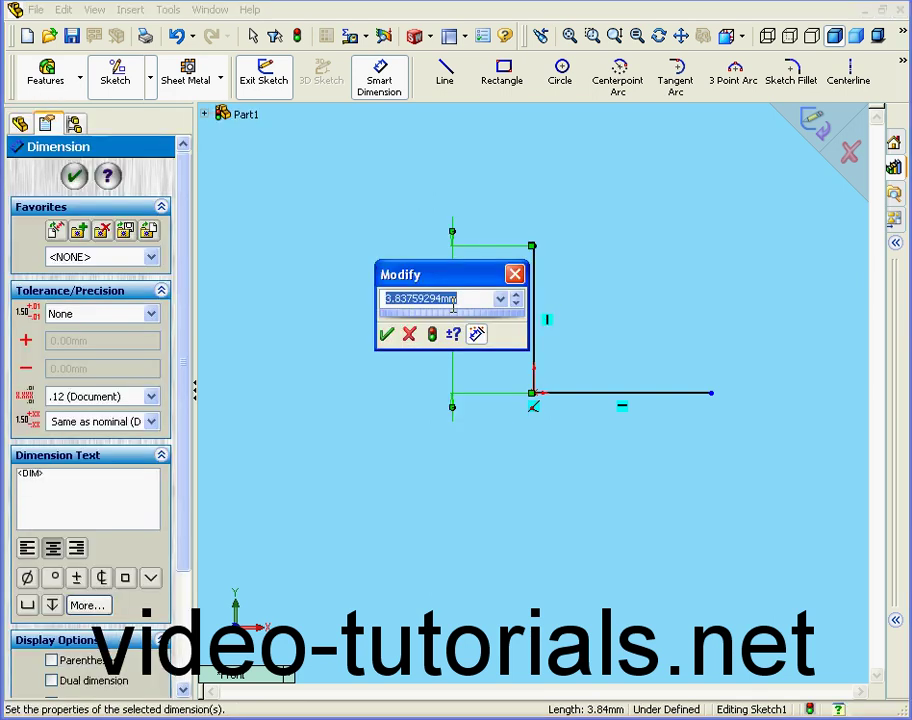
type("5")
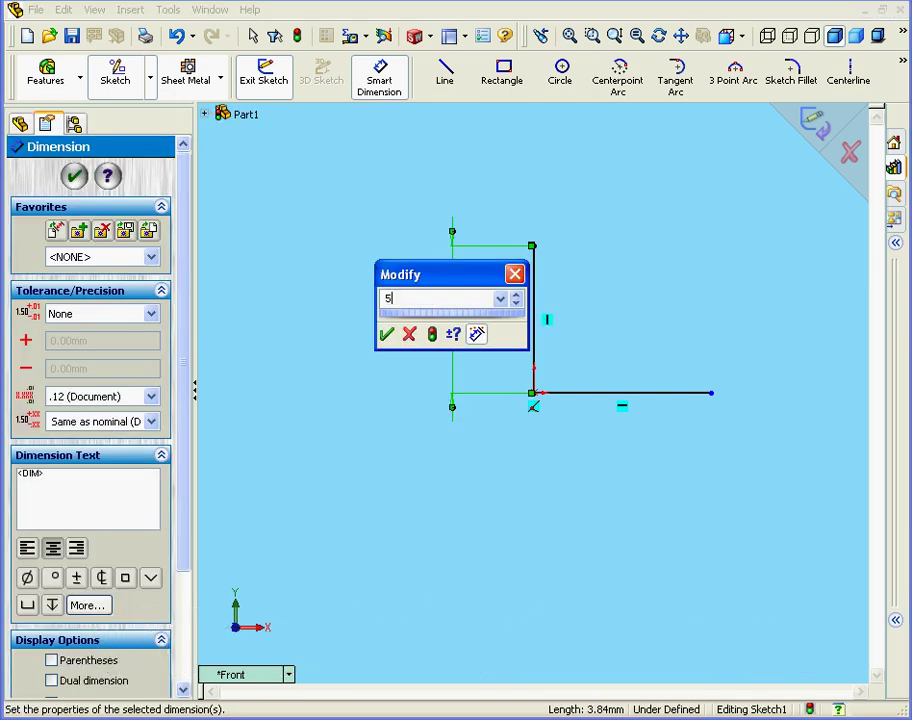
left_click(388, 337)
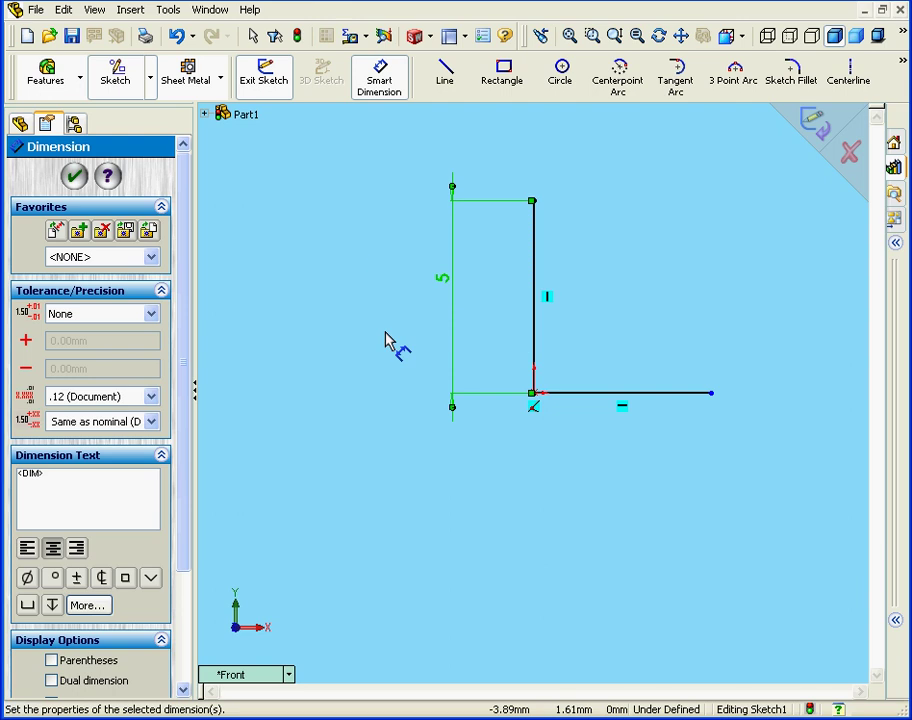
left_click(618, 394)
left_click(610, 481)
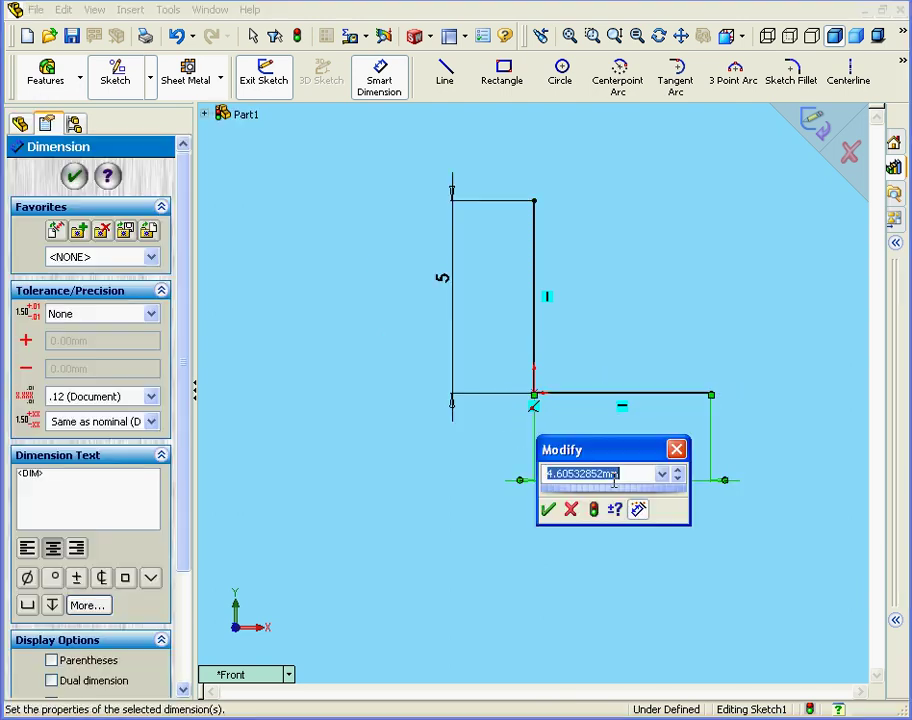
type("5")
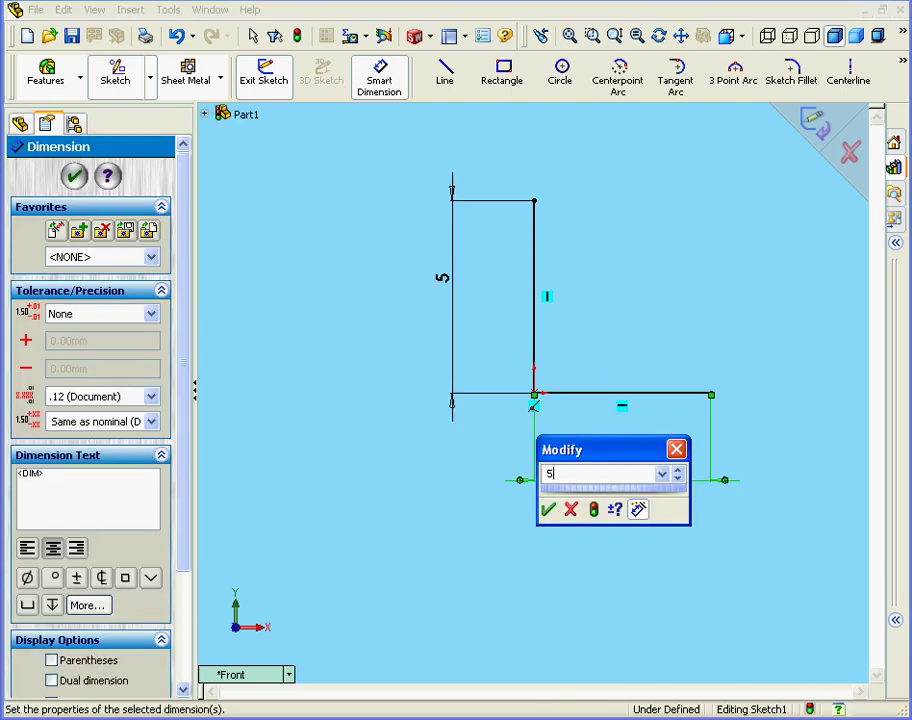
left_click(551, 510)
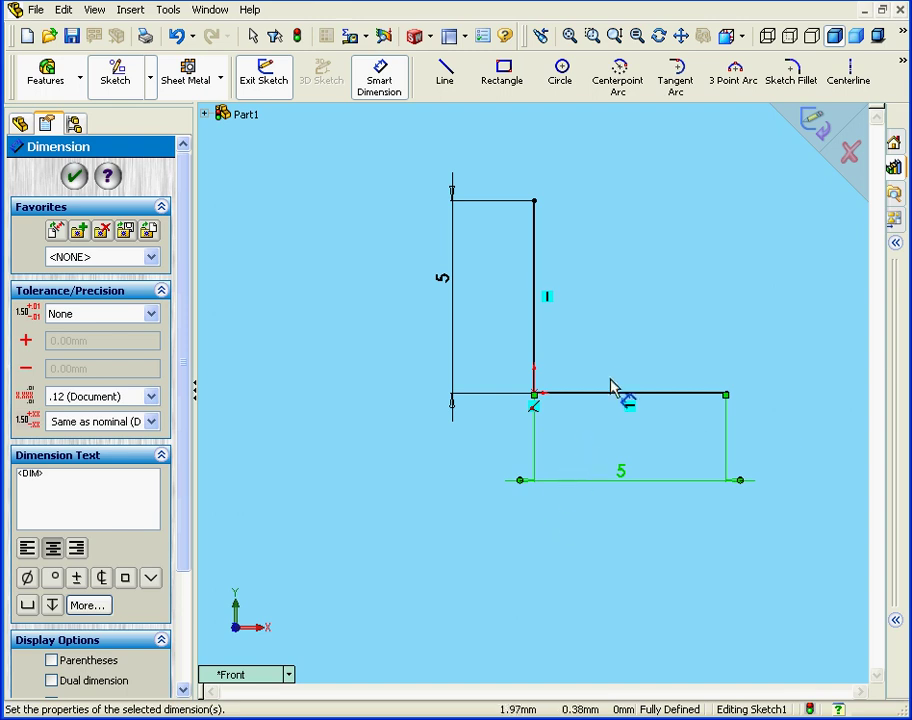
- Exit the L sketch and display the Sheet Metal commands, leaving the toolbar list unchanged
left_click(818, 127)
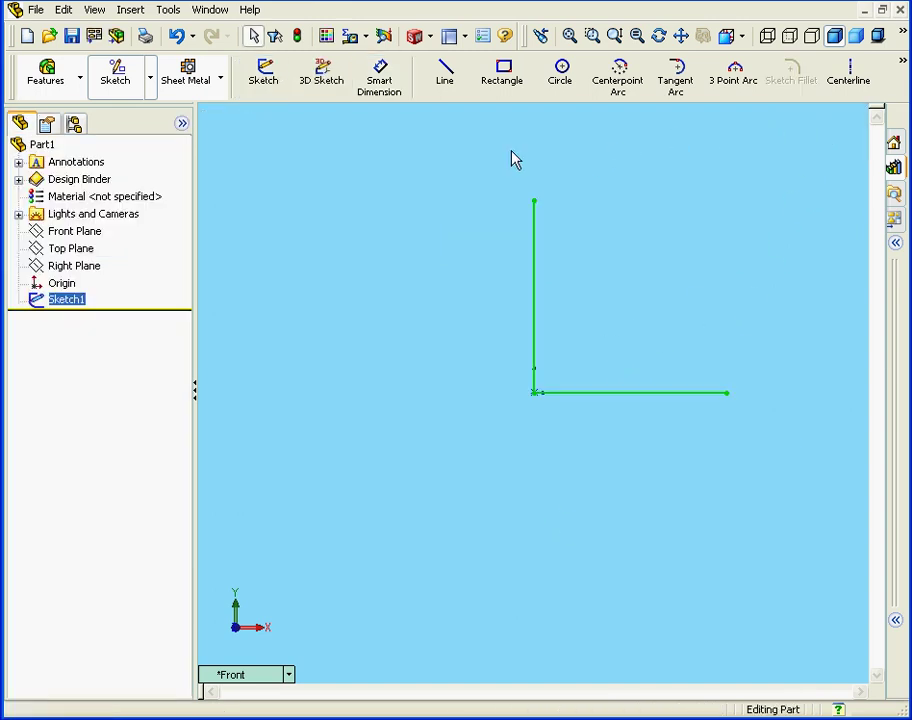
left_click(187, 79)
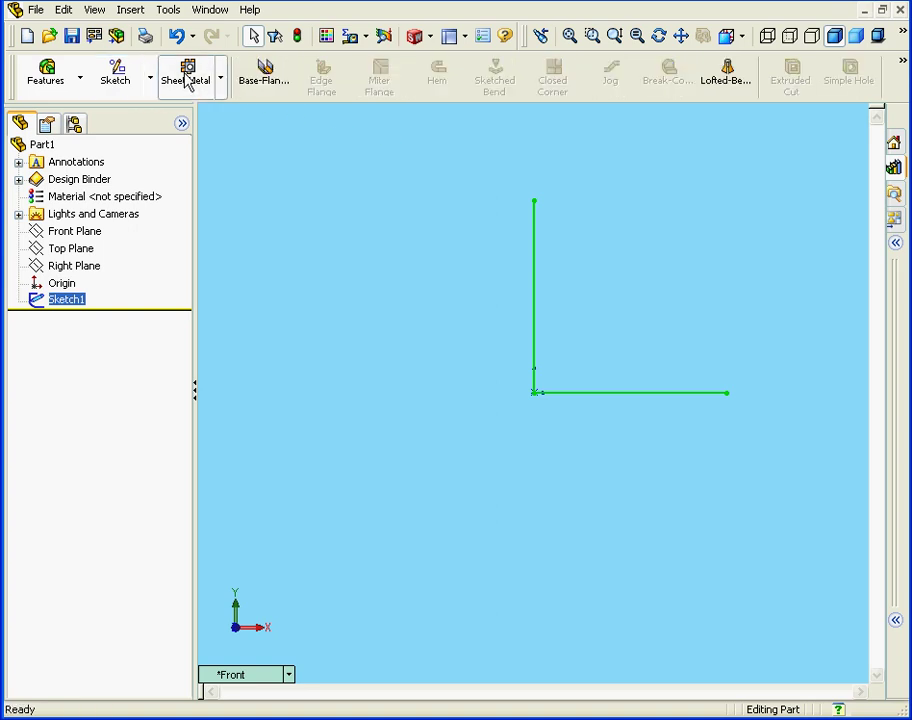
right_click(313, 37)
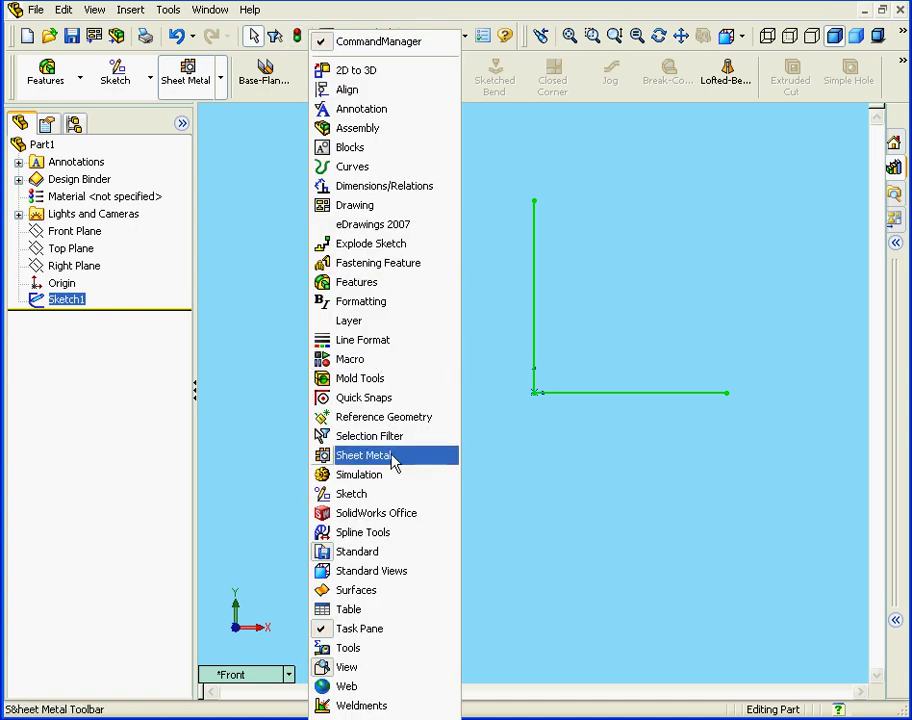
left_click(224, 170)
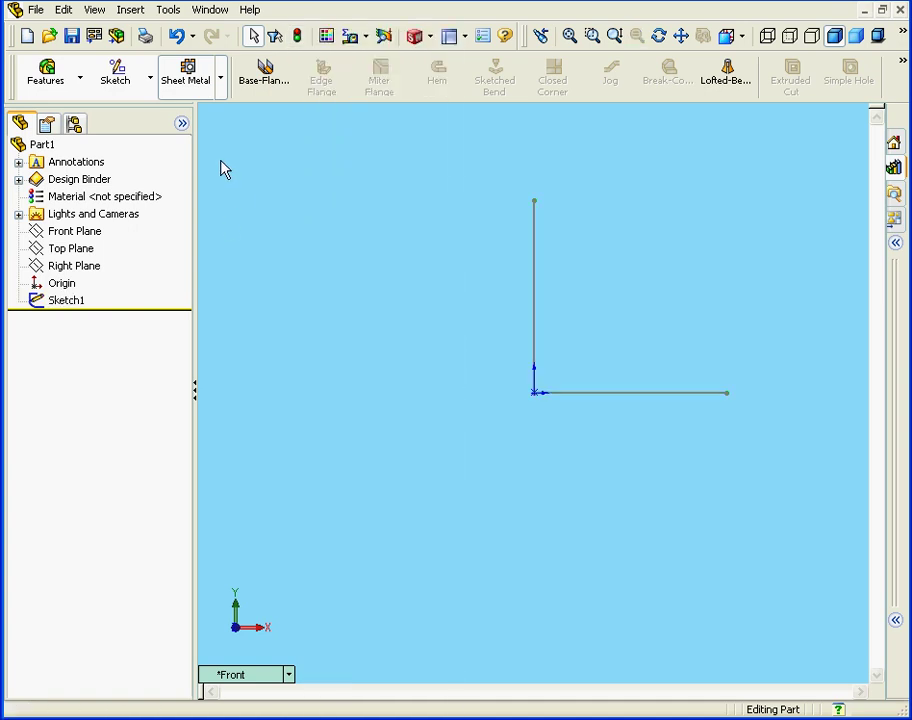
- Start a base flange from Sketch1 and drag its depth to 3 mm
left_click(266, 86)
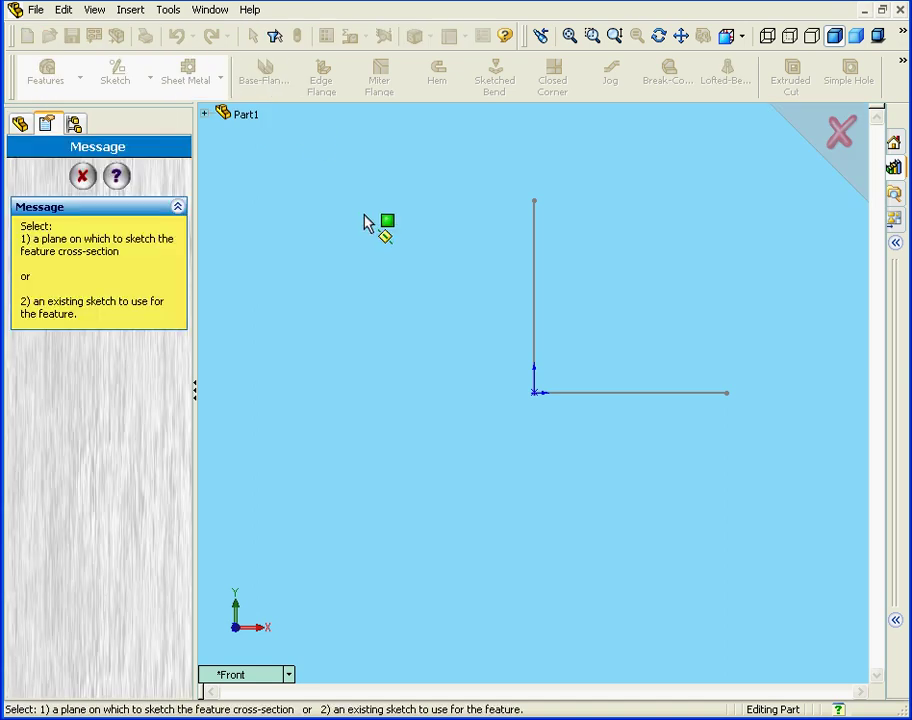
left_click(534, 305)
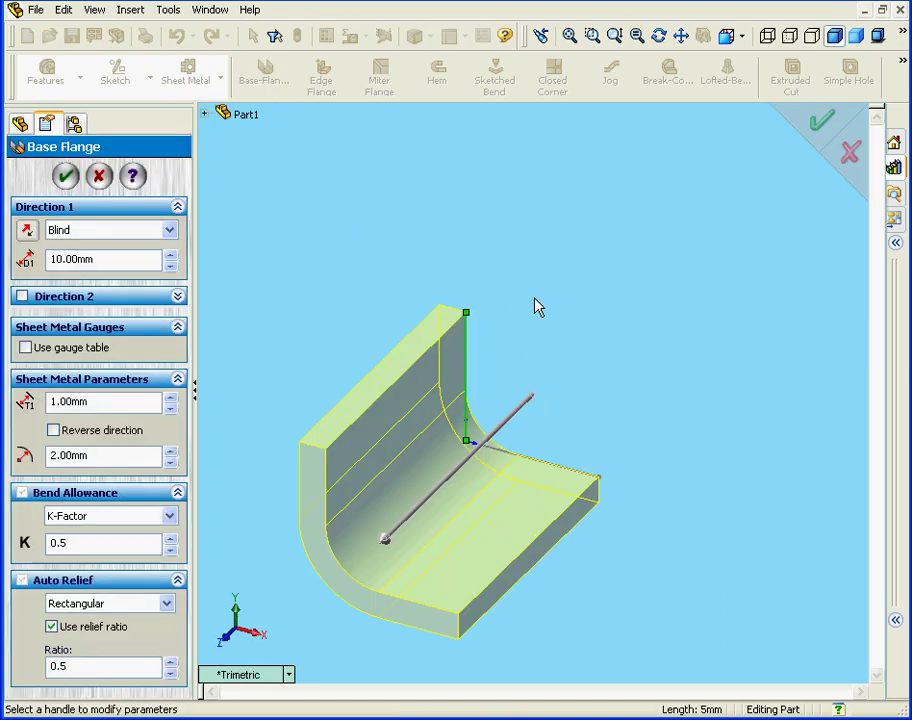
left_click(387, 541)
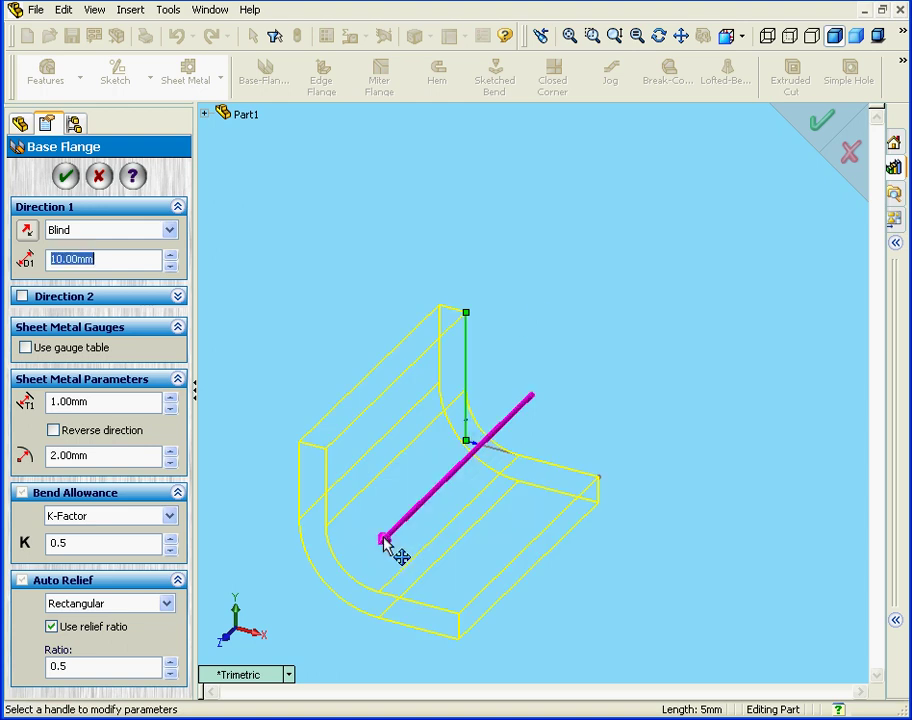
left_click_drag(463, 493, 519, 460)
- View the profile face-on, edit the 1 mm bend radius and check the bend allowance method
left_click(741, 36)
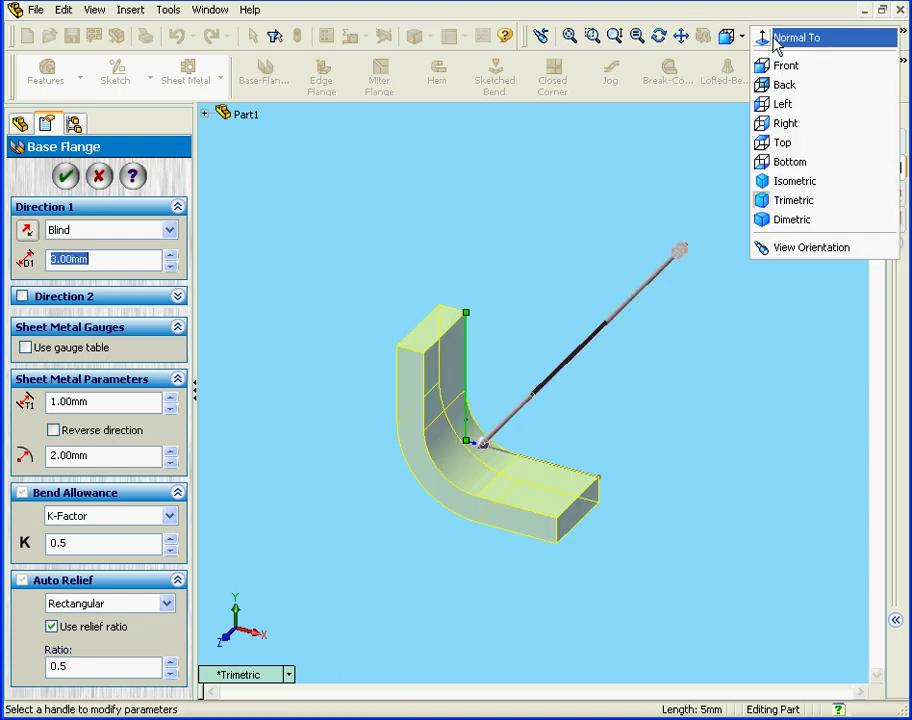
left_click(782, 37)
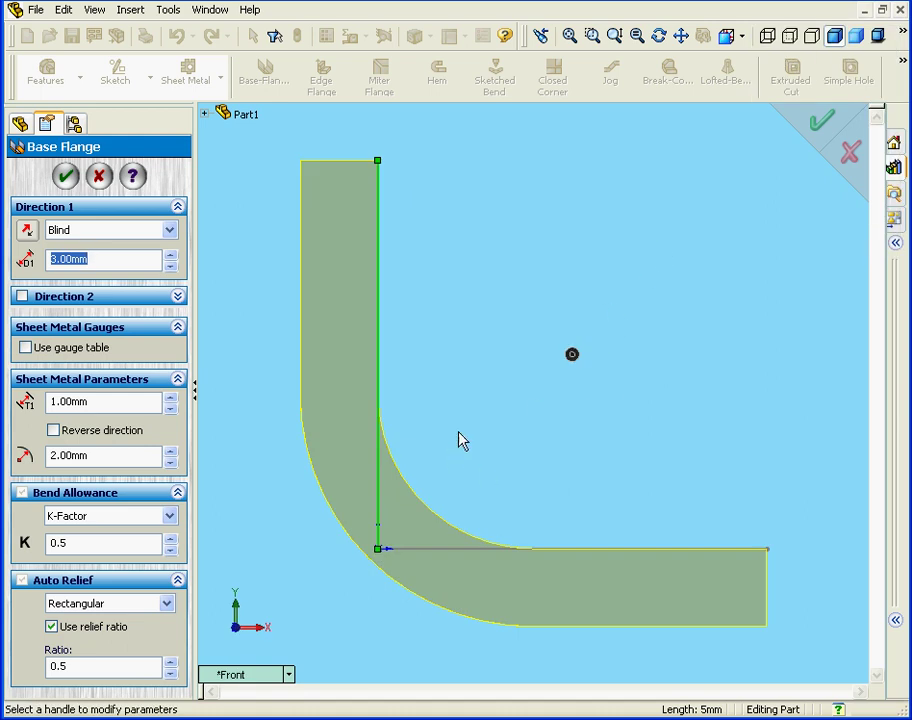
scroll(510, 400, "down", 1)
scroll(512, 398, "up", 2)
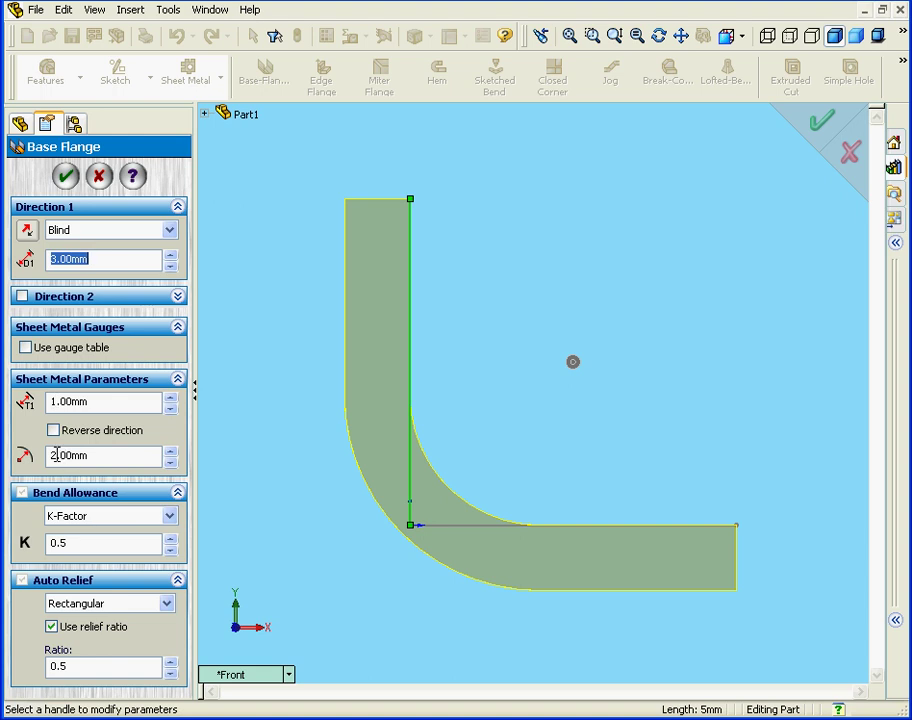
left_click_drag(57, 455, 44, 465)
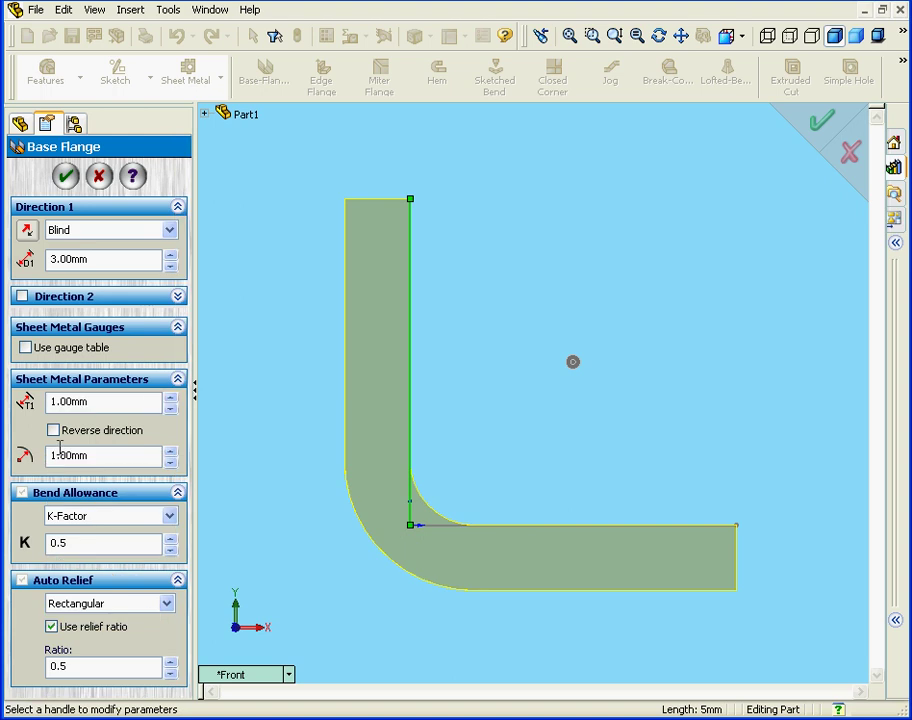
left_click(170, 516)
- Keep K-Factor as the bend allowance method with value 0.5
left_click(153, 545)
left_click(102, 542)
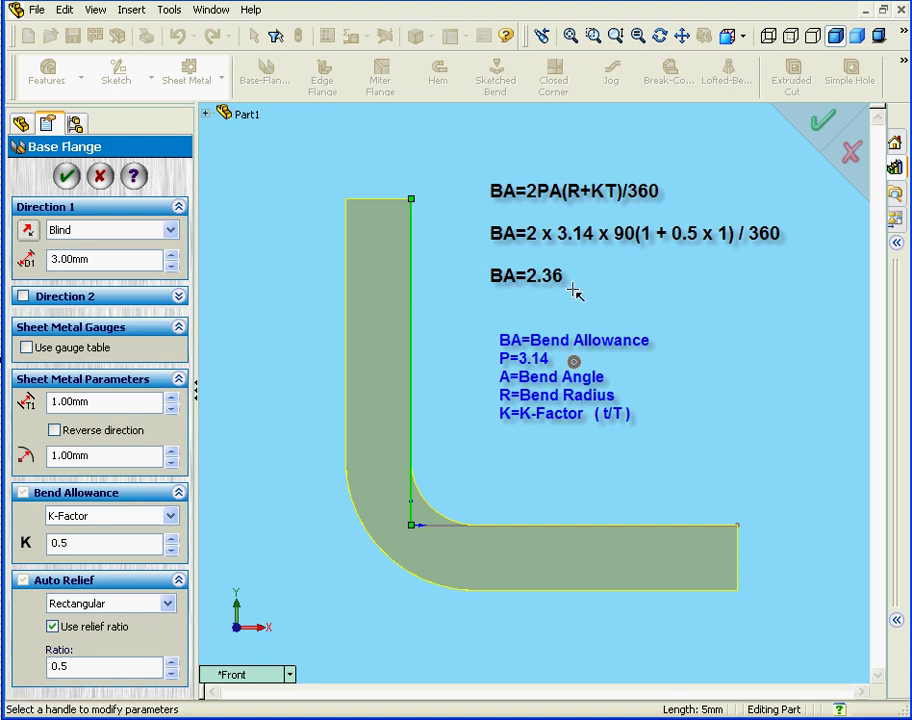
- Create Base-Flange1 and flatten it into a straight strip
left_click(66, 177)
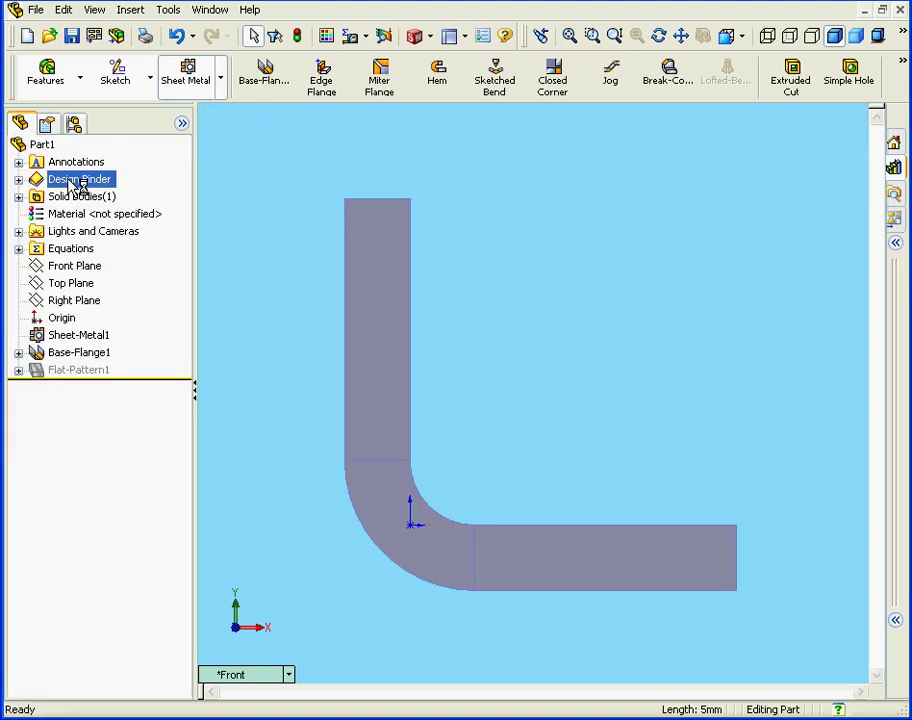
left_click(903, 63)
left_click(804, 122)
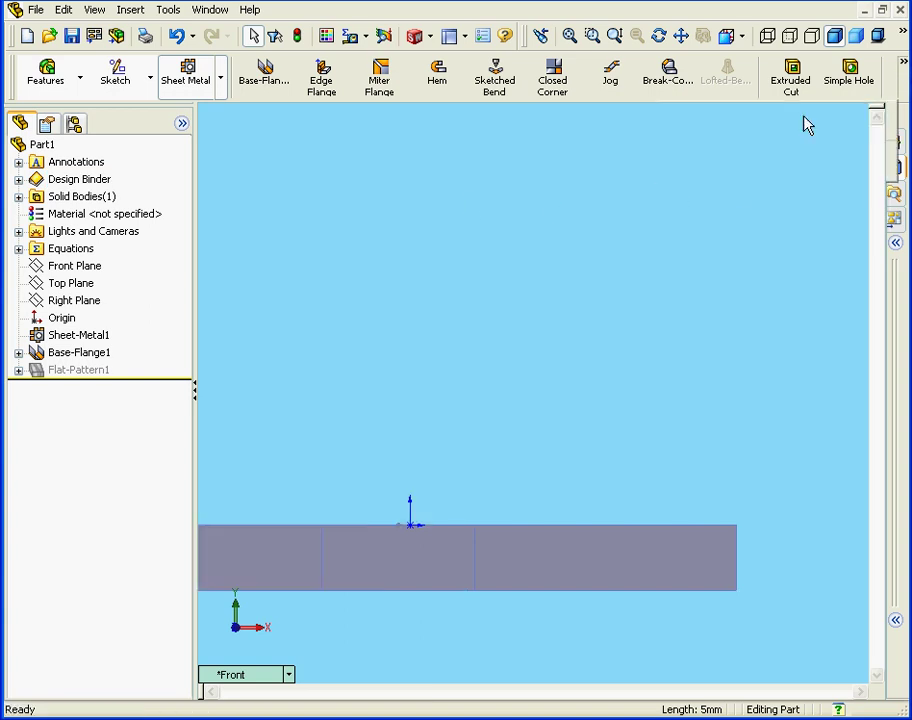
- Pan the flat strip to the view centre and open the inspection tools list
left_click(683, 35)
left_click_drag(428, 564, 557, 462)
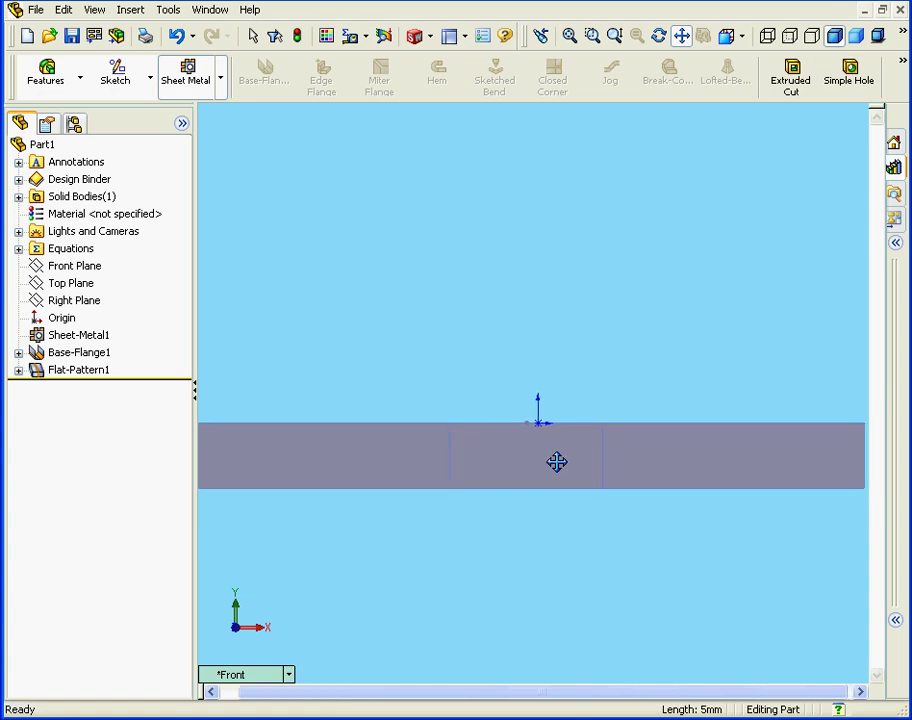
key("Escape")
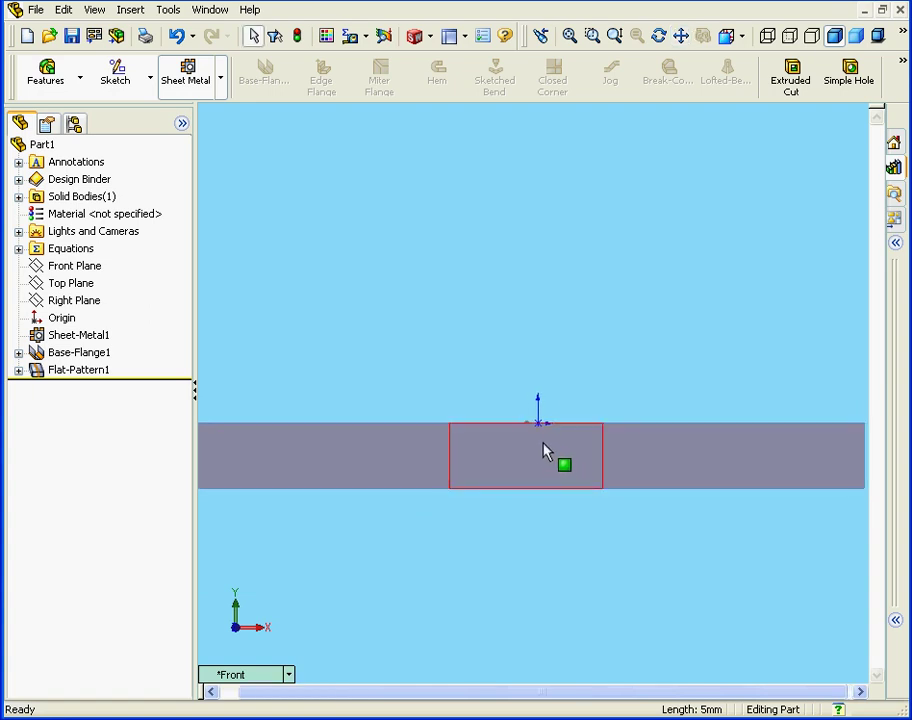
left_click(358, 38)
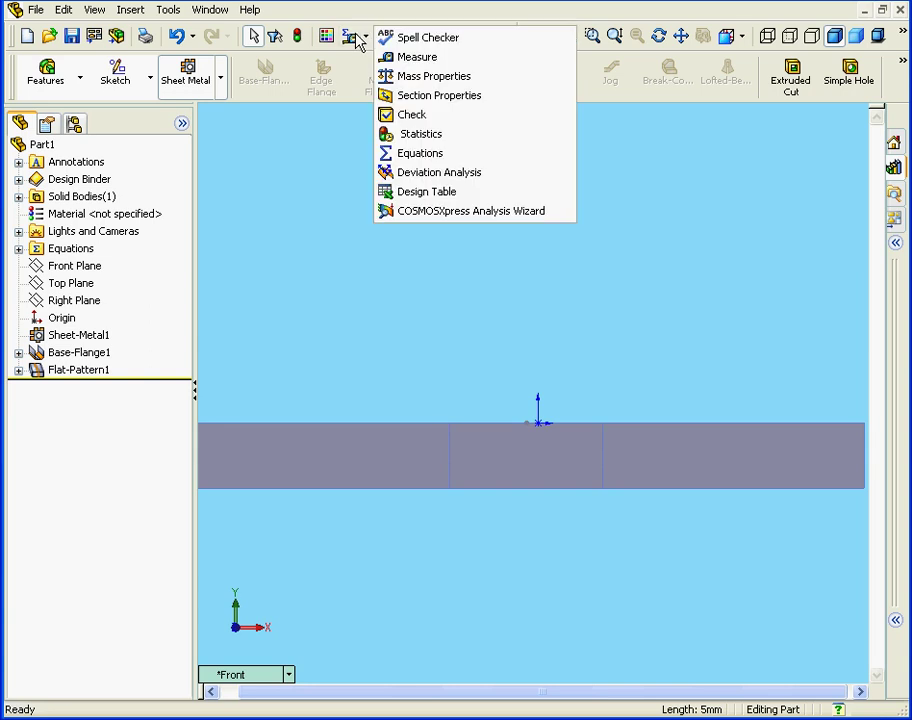
- Measure the bend region's bottom edge as 2.36 mm, then call up the clear option
left_click(432, 57)
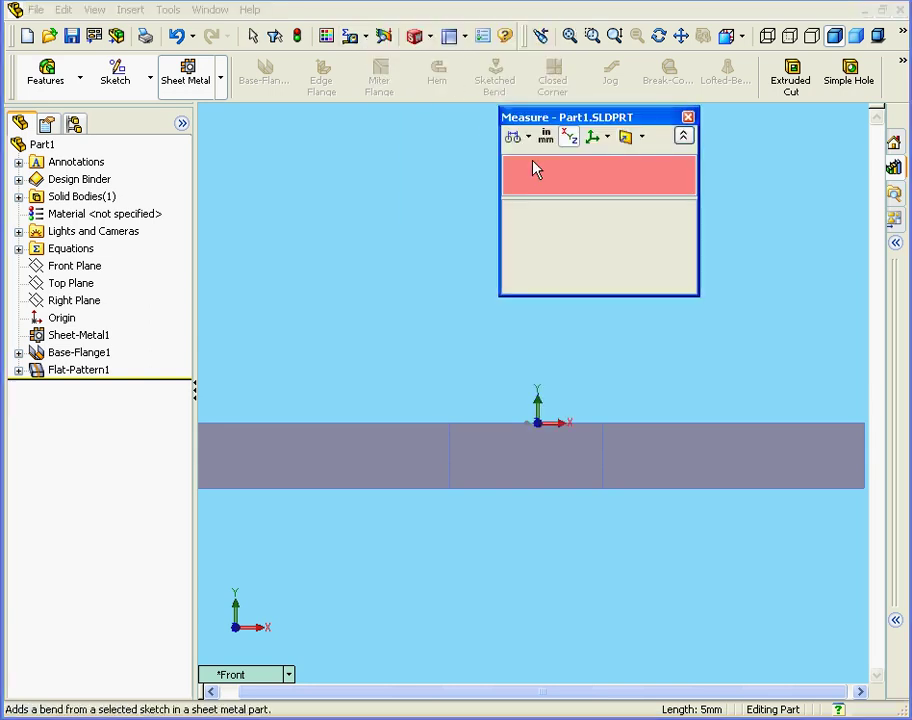
left_click(497, 488)
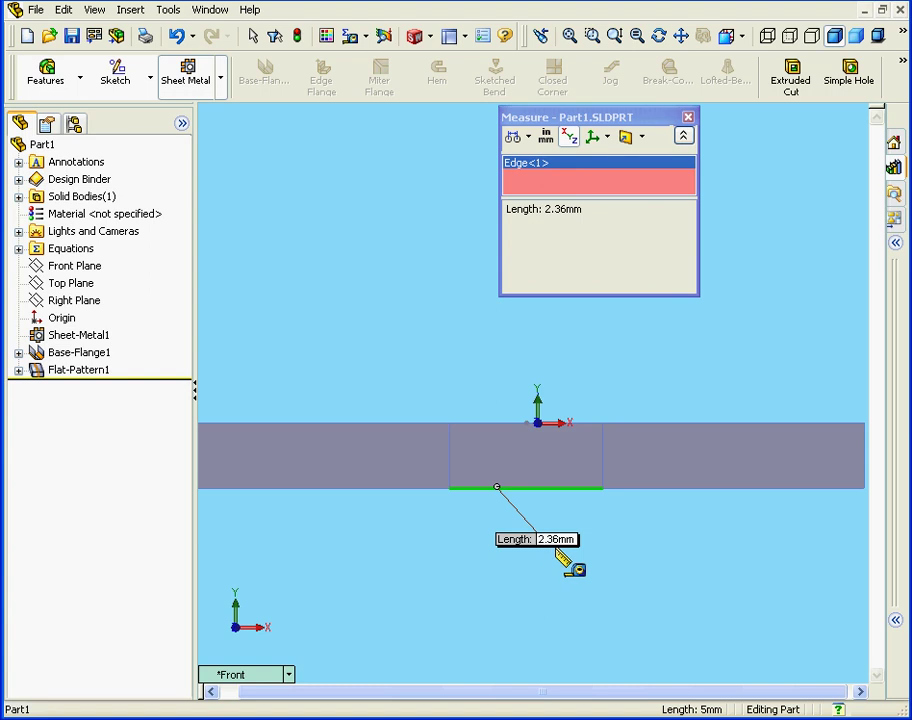
right_click(589, 341)
- Measure the strip's end-to-end length as 10.36 mm, clearing selections before and after
left_click(670, 411)
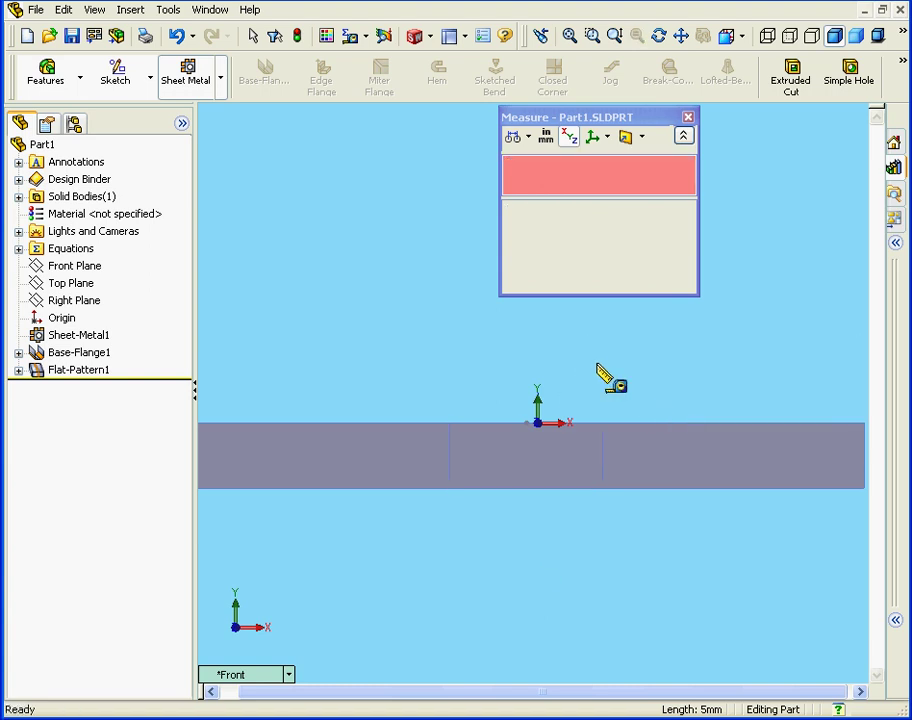
scroll(598, 357, "down", 1)
scroll(598, 357, "up", 2)
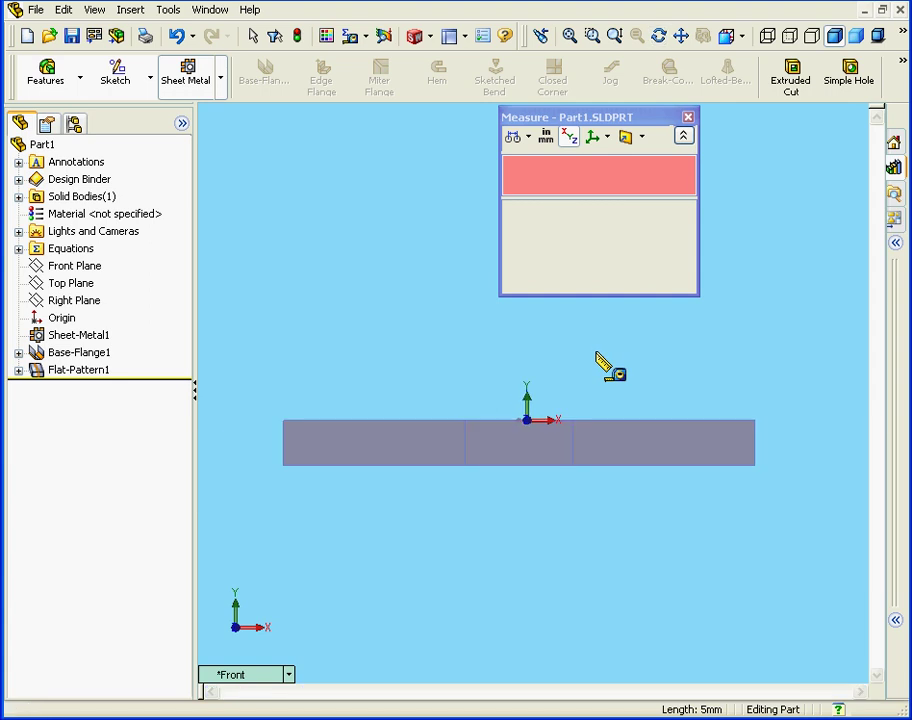
left_click(282, 443)
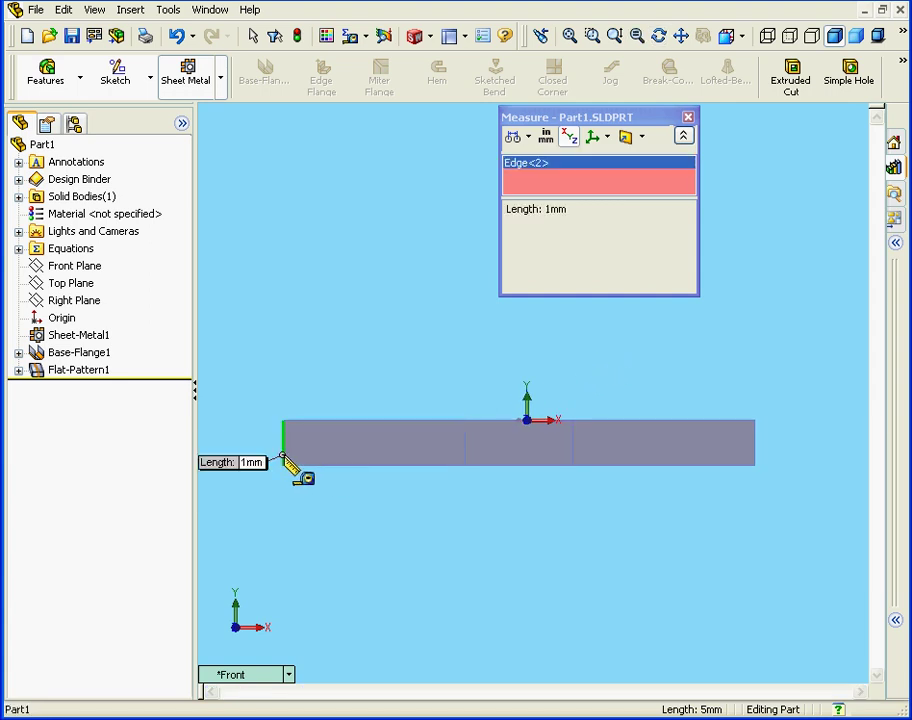
left_click(754, 443)
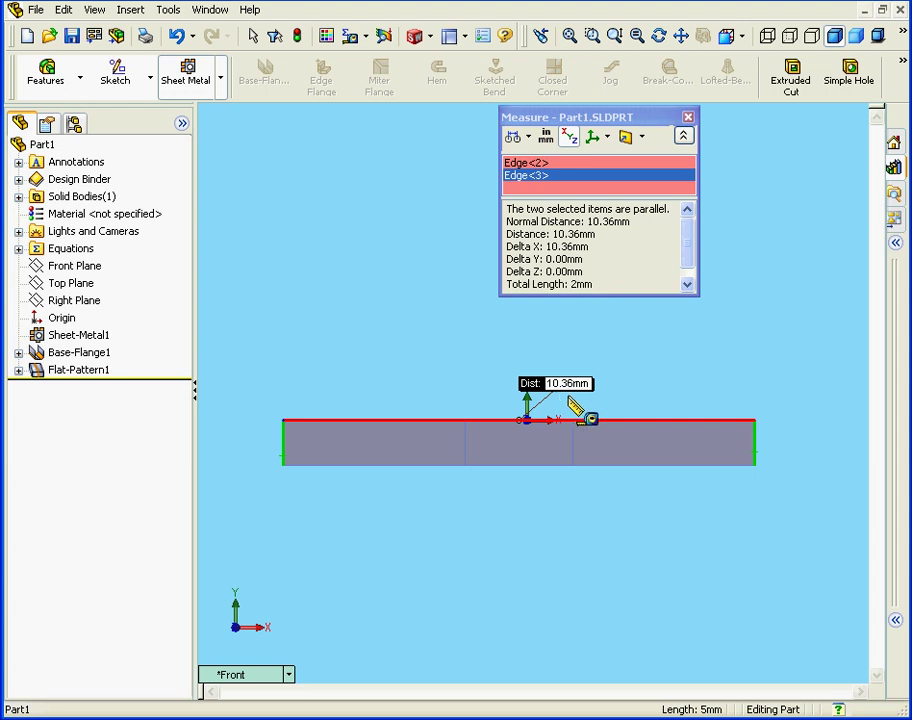
left_click(678, 366)
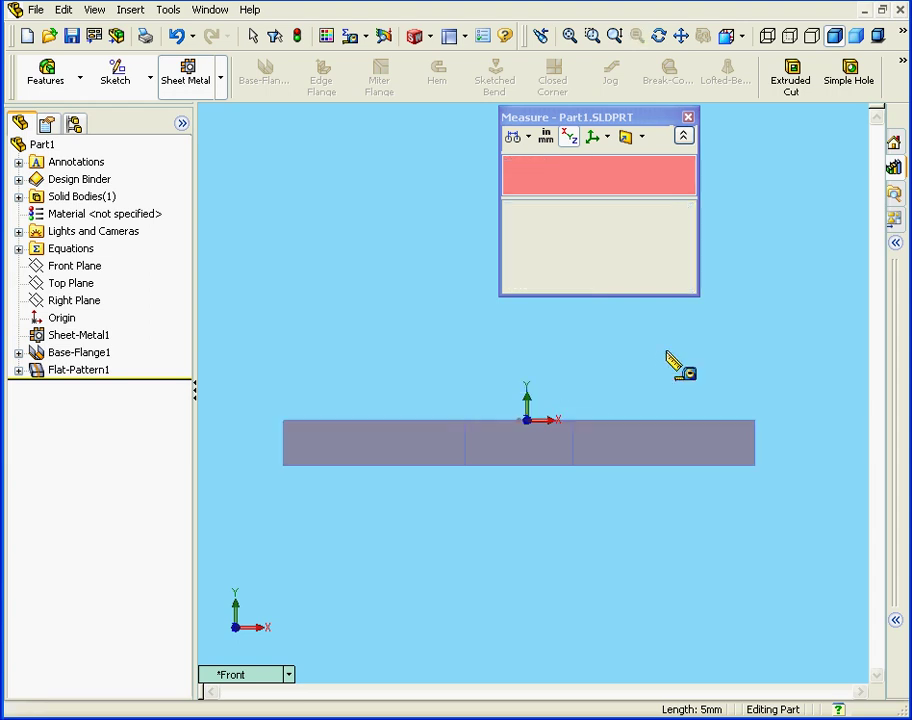
- Fold the flat pattern back into the L-shape and close the Measure window
left_click(903, 66)
left_click(804, 118)
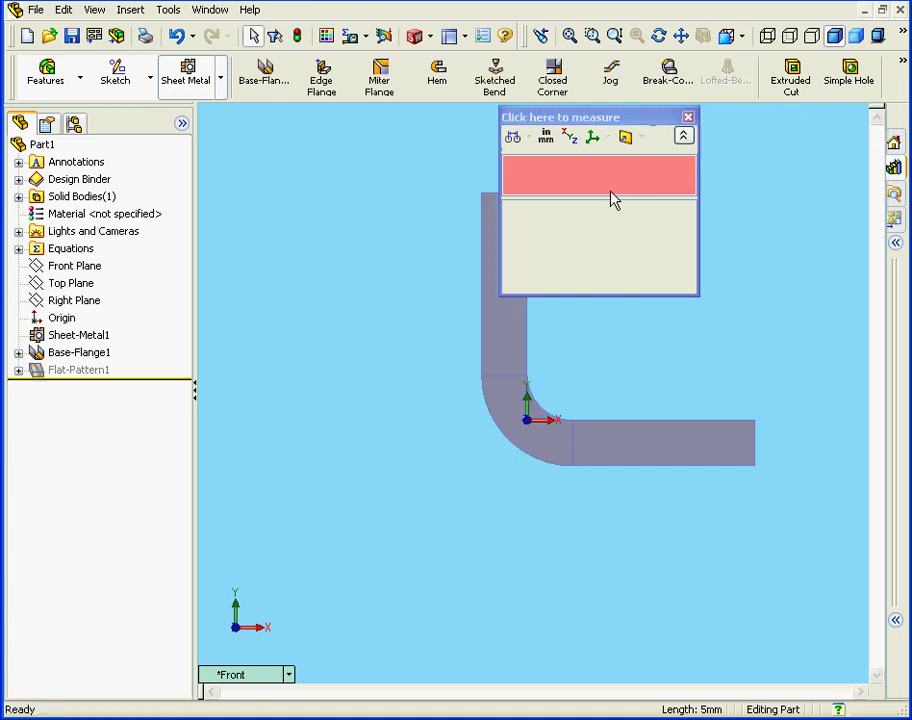
left_click_drag(611, 118, 682, 122)
left_click(784, 122)
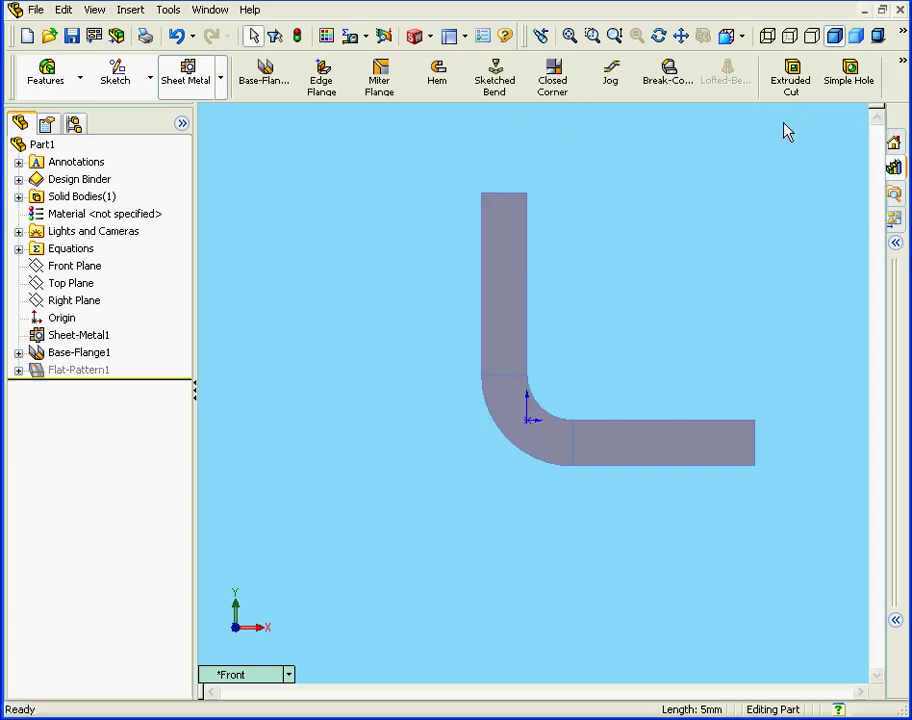
- Open Base-Flange1 with Edit Feature
left_click(90, 356)
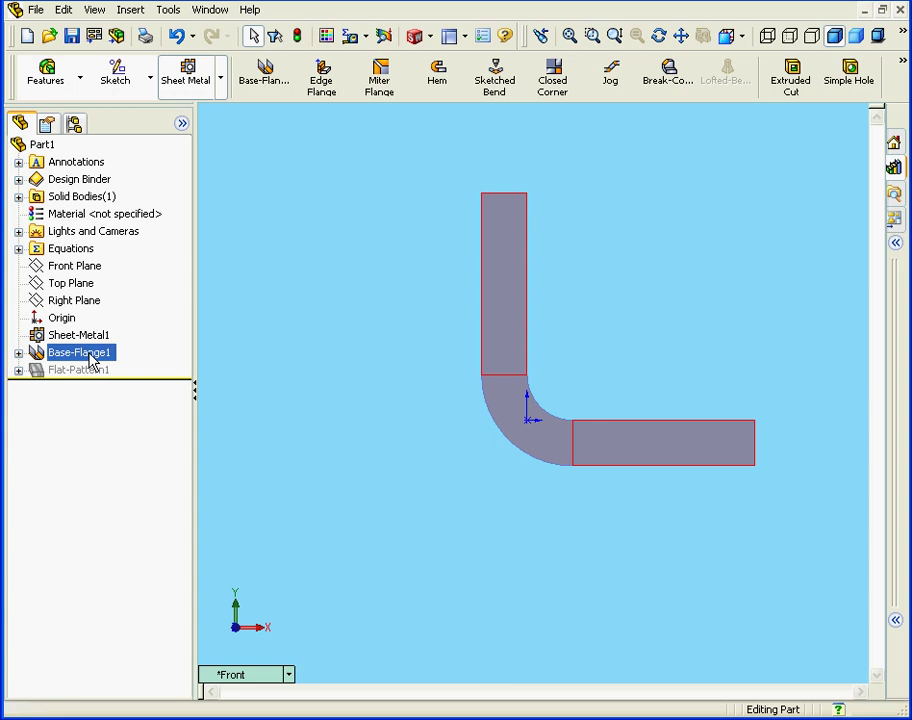
right_click(90, 356)
left_click(145, 384)
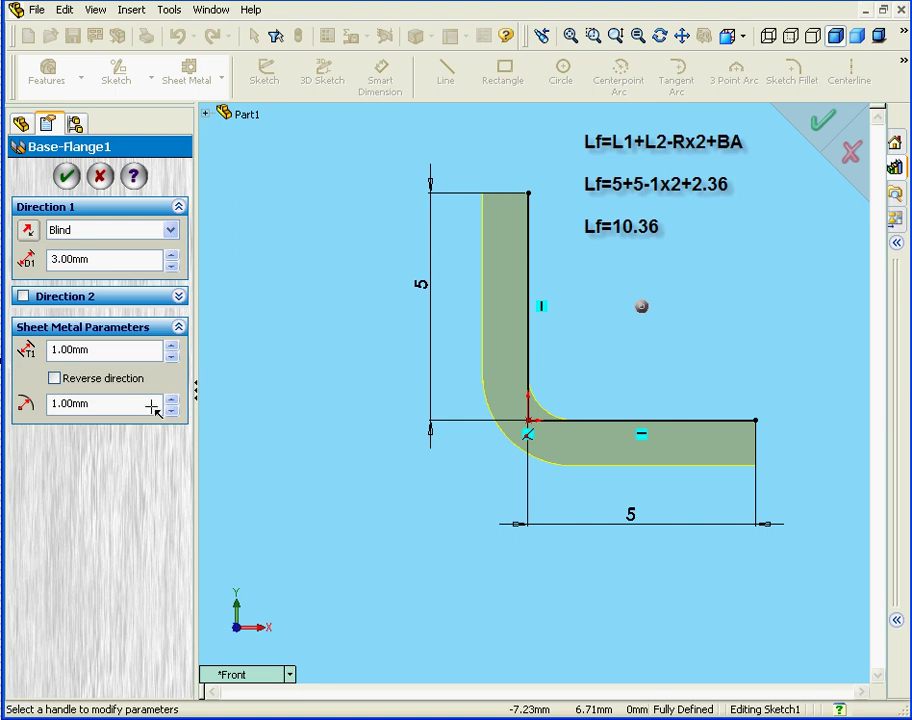
- Check Reverse direction to put the 1 mm thickness inside, then apply Base-Flange1
left_click(55, 380)
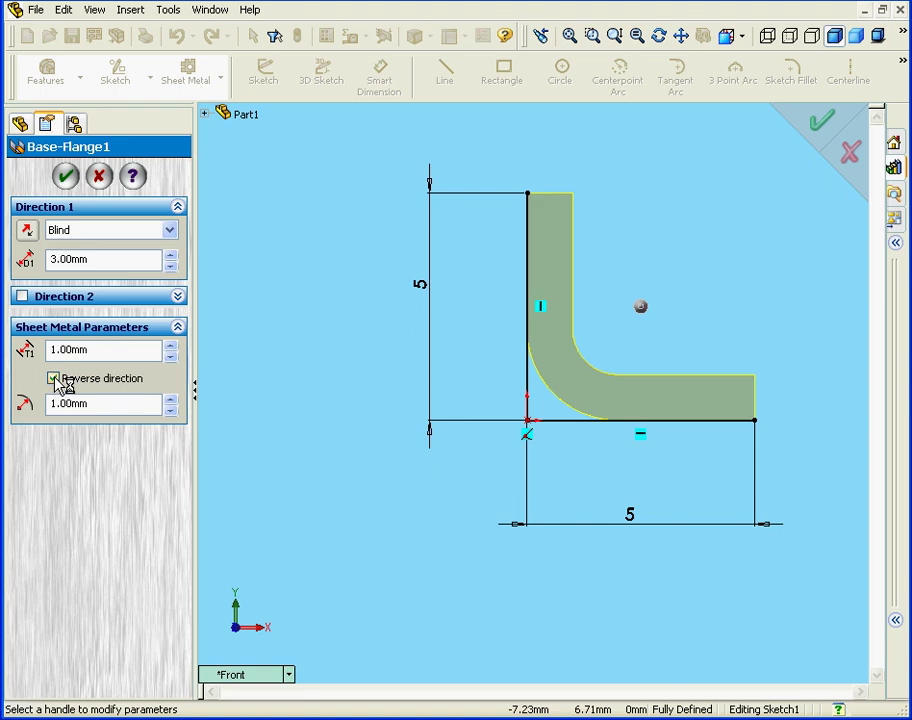
left_click(54, 379)
left_click(54, 379)
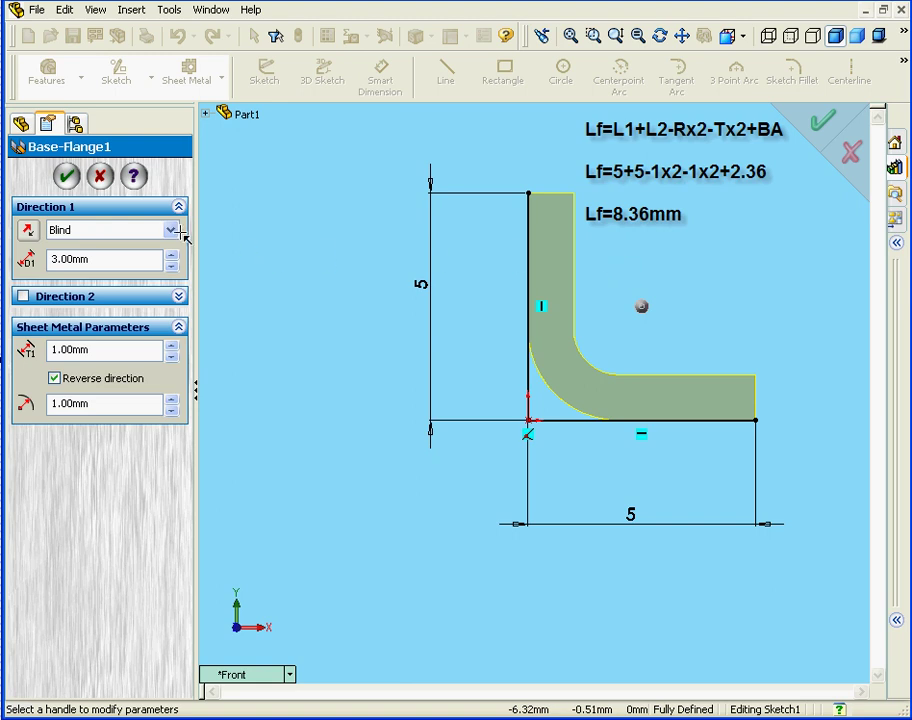
left_click(68, 177)
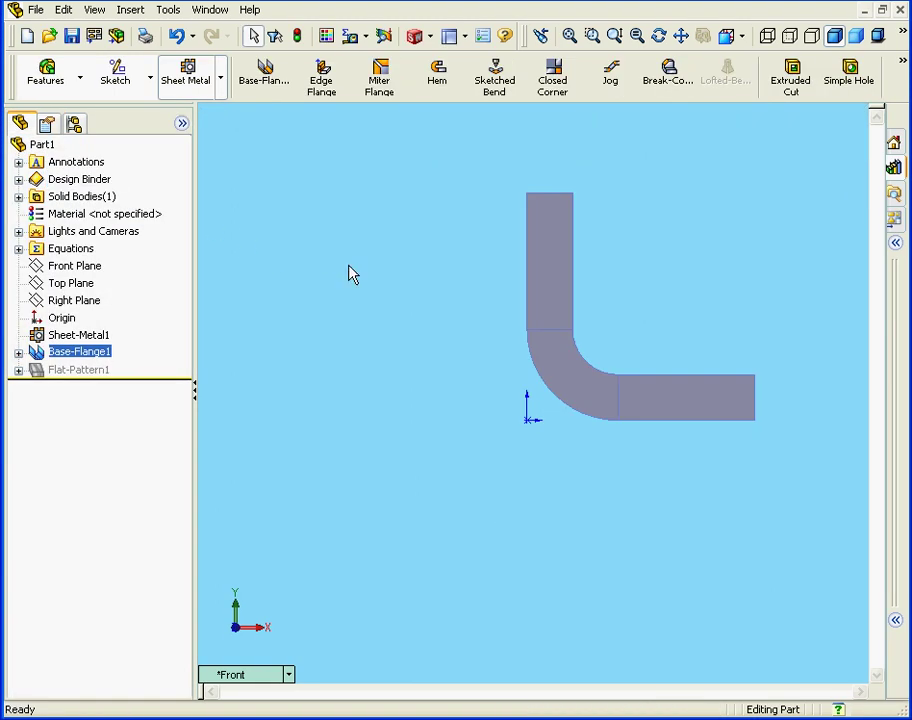
- Flatten the reversed L-flange into a straight strip that shows its bend zone
left_click(902, 62)
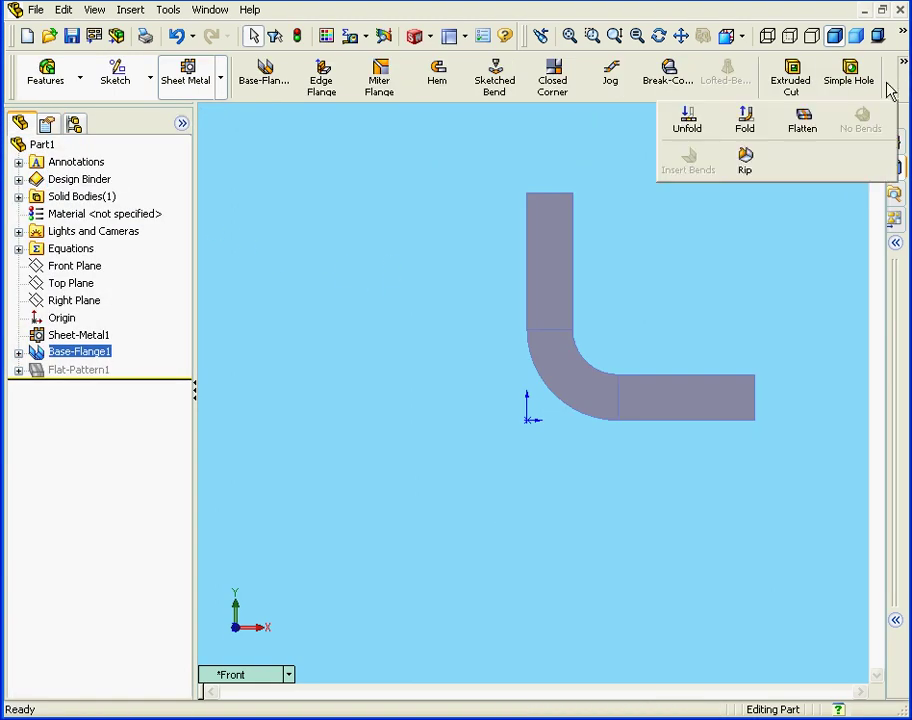
left_click(804, 124)
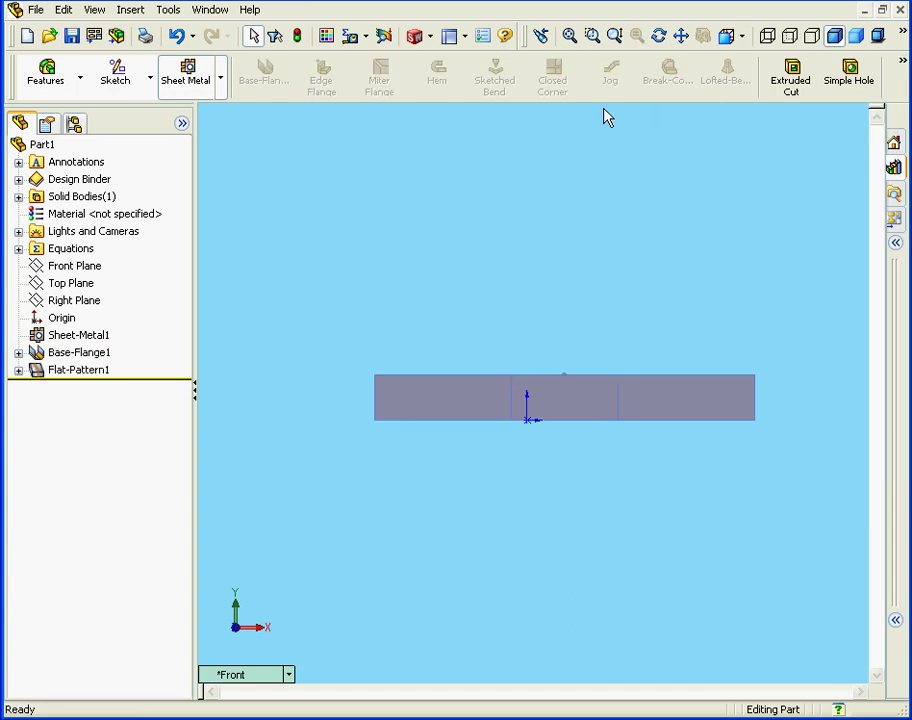
left_click(364, 38)
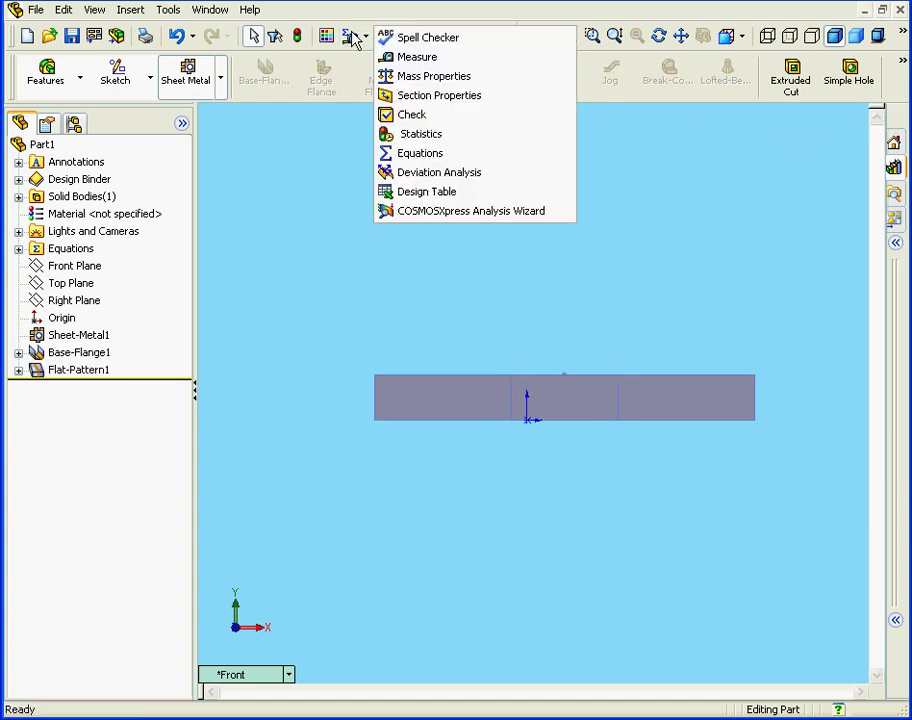
- Measure the distance between the flat strip's right and left end edges: 8.36 mm
left_click(436, 58)
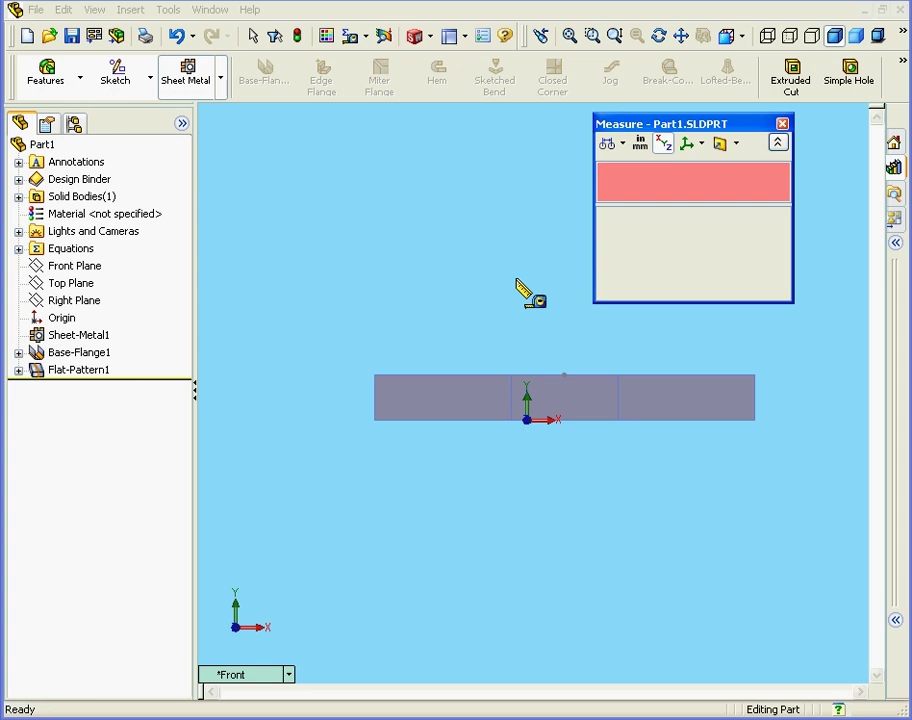
left_click(755, 398)
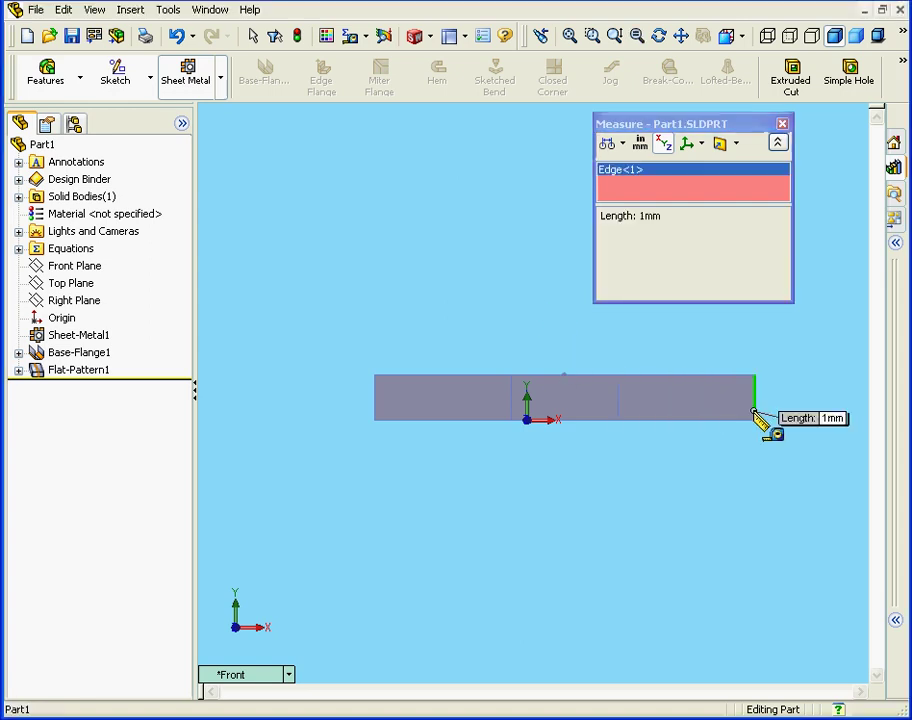
left_click(377, 410)
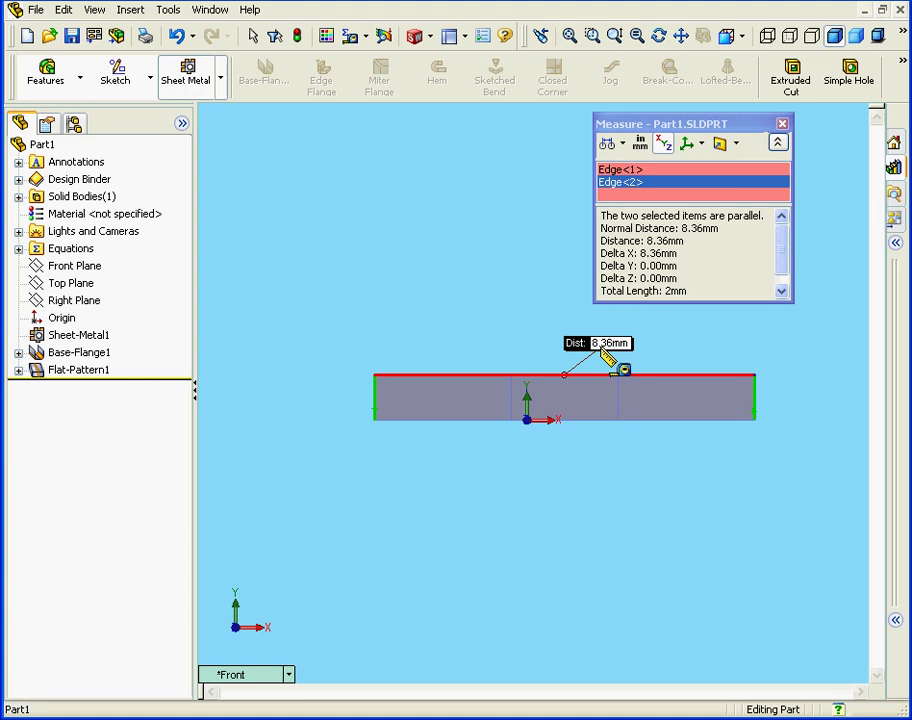
- Clear the end-edge selection and measure the bend region's bottom edge at 2.36 mm
right_click(483, 297)
left_click(545, 362)
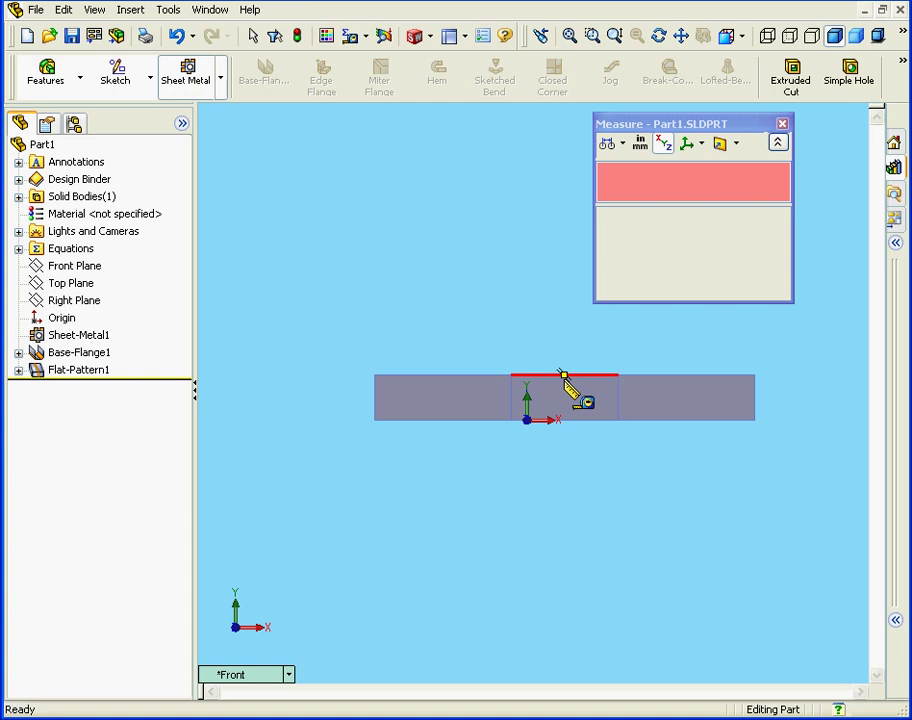
left_click(597, 419)
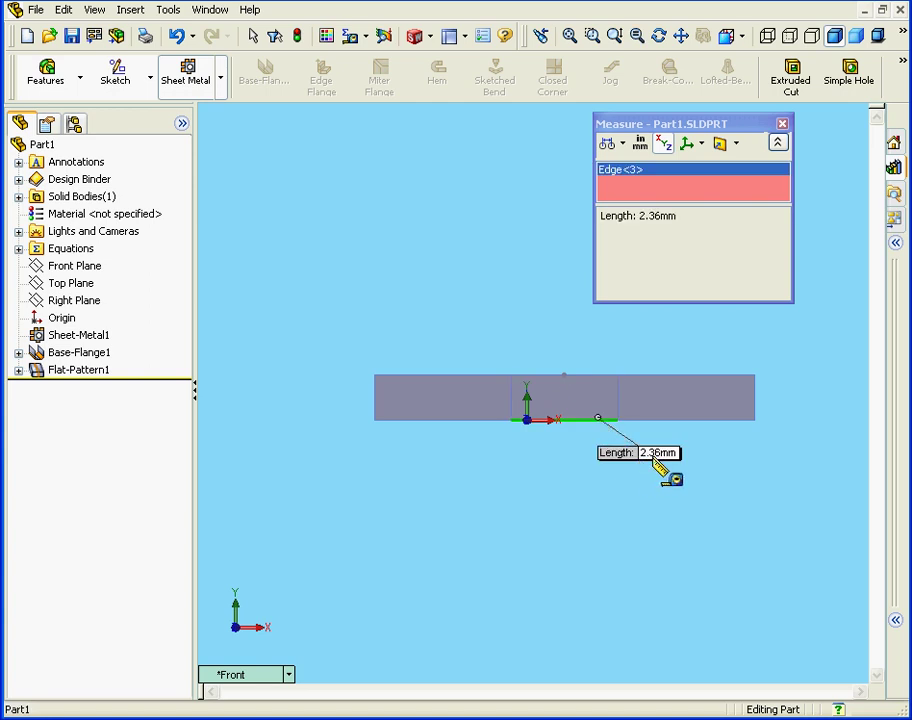